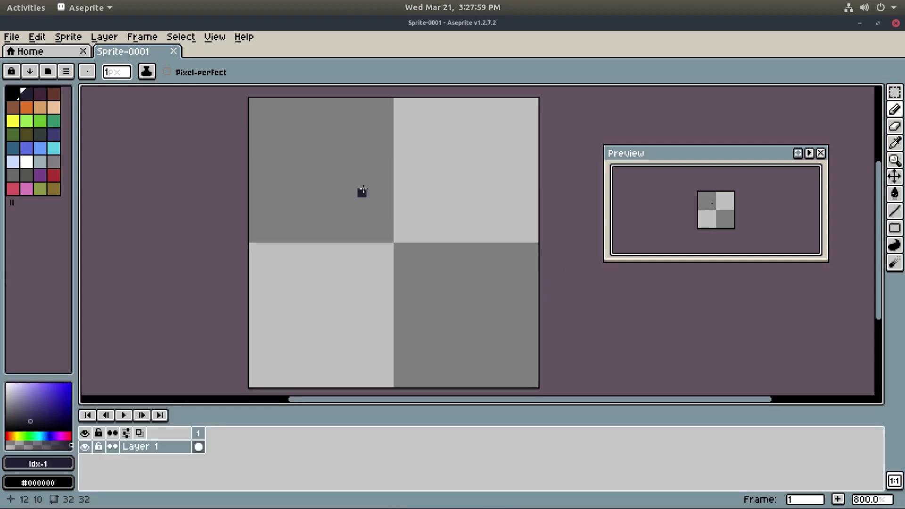
Draw dark navy pixel outlines for a rounded head and a tapered torso below it, joined by a thick neck line
mouse_move(362, 191)
left_mouse_down()
mouse_move(377, 238)
mouse_move(405, 240)
mouse_move(417, 185)
left_mouse_up()
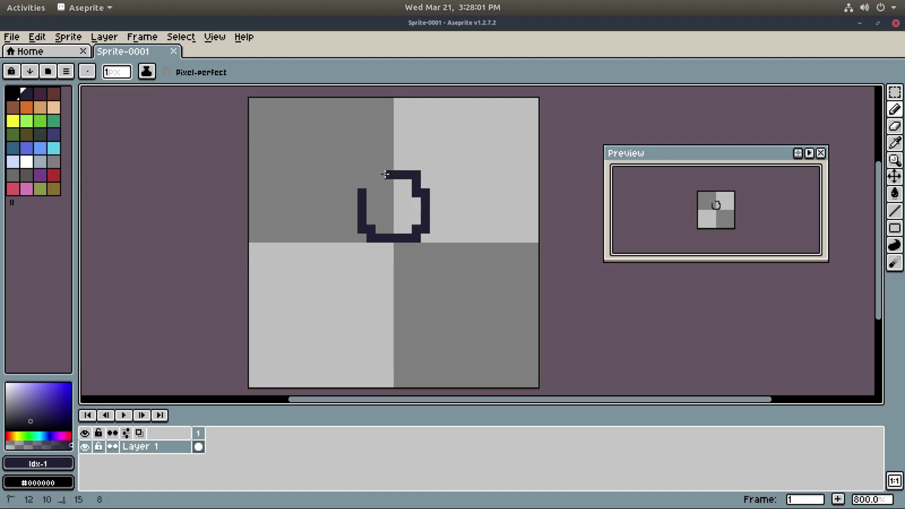
left_click_drag(442, 263, 388, 244)
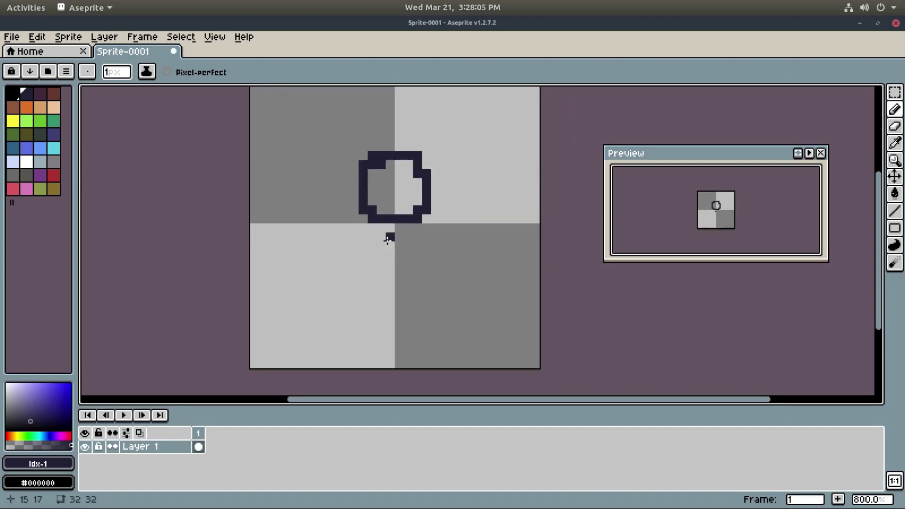
left_click_drag(364, 229, 360, 233)
mouse_move(386, 319)
left_mouse_down()
mouse_move(419, 310)
mouse_move(433, 277)
mouse_move(420, 231)
left_mouse_up()
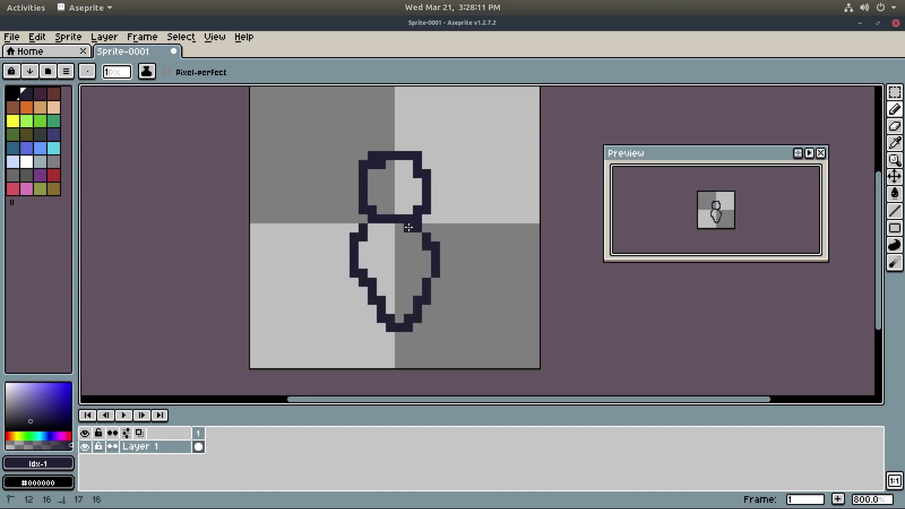
left_click(379, 228, "shift")
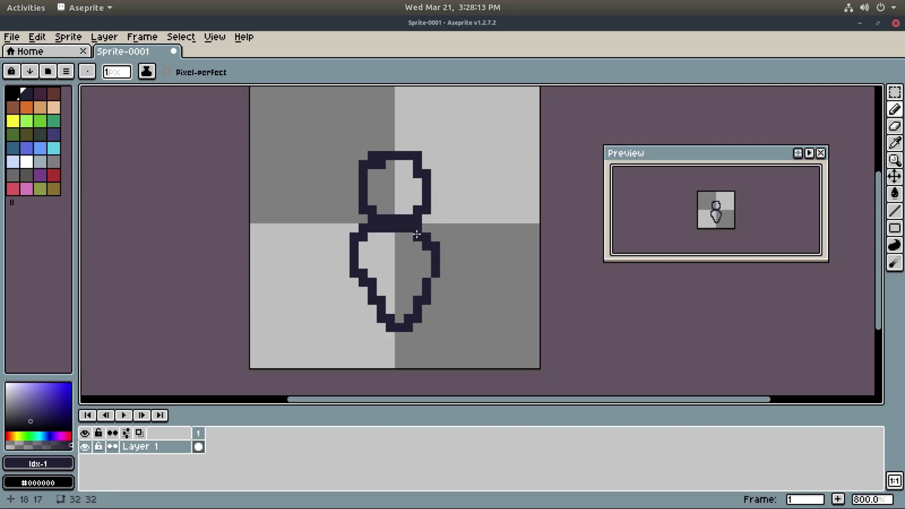
Clean up the join between the neck and right shoulder with a 1 px eraser and redraw the shoulder pixel
key("e")
left_click(125, 73)
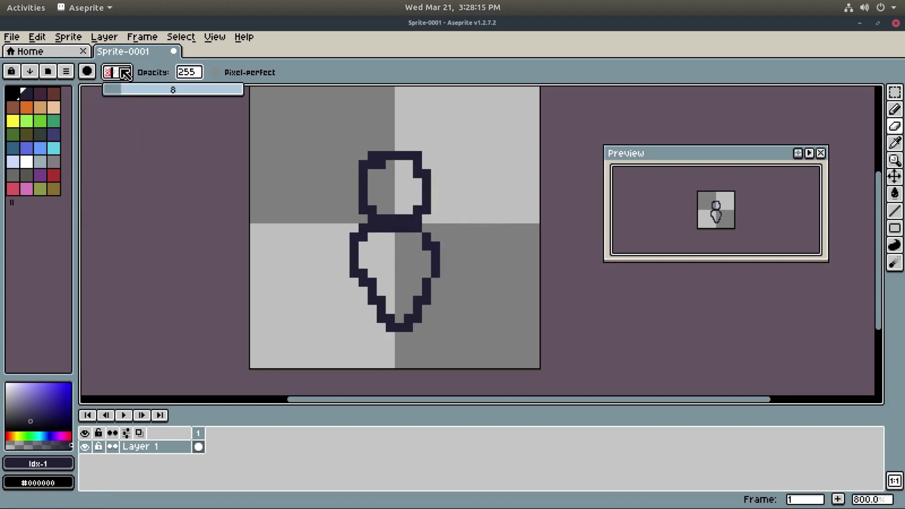
left_click_drag(122, 89, 90, 89)
left_click(417, 227)
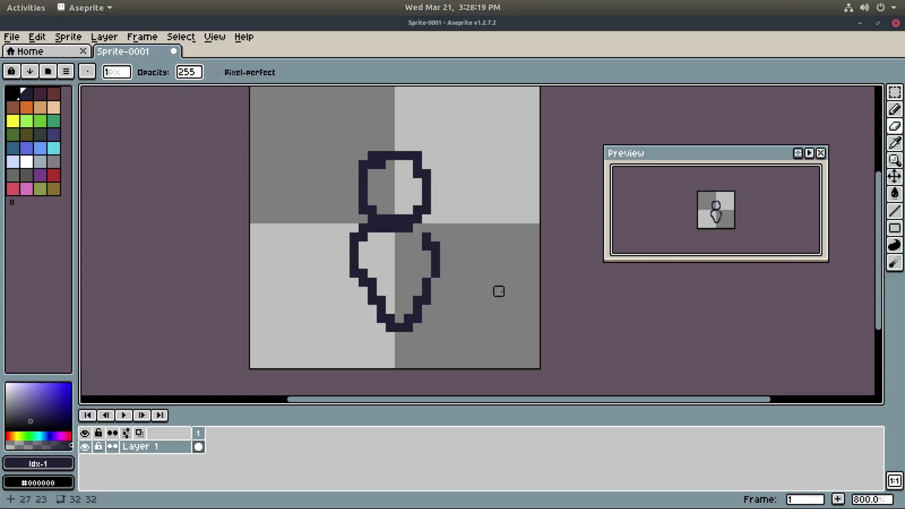
key("b")
left_click(417, 238)
mouse_move(443, 302)
left_mouse_down()
mouse_move(450, 283)
mouse_move(447, 295)
left_mouse_up()
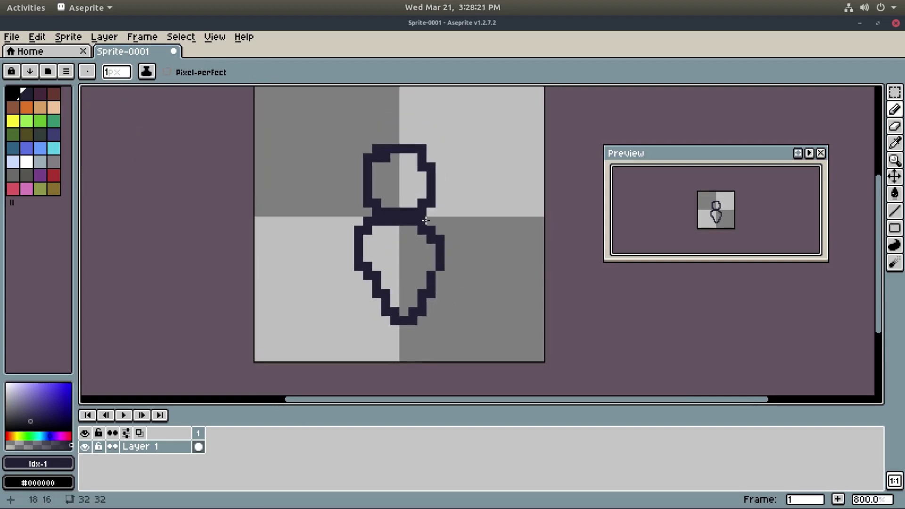
Fill the head and torso outlines with the dark navy colour
left_click_drag(403, 255, 405, 230)
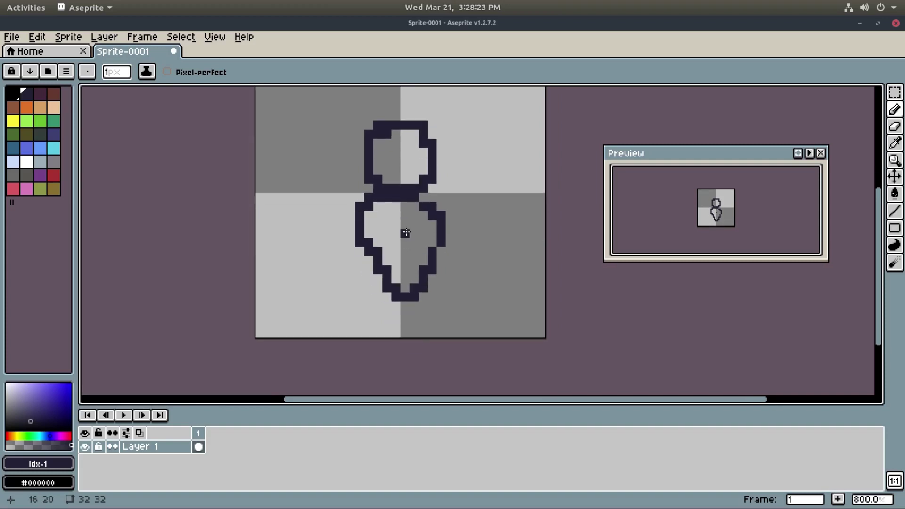
key("g")
left_click(406, 225)
left_click(396, 178)
Draw two separated legs under the torso in dark navy, reaching down to the canvas's lower edge
mouse_move(472, 256)
left_mouse_down()
mouse_move(478, 299)
mouse_move(469, 275)
mouse_move(452, 276)
mouse_move(449, 222)
left_mouse_up()
scroll(473, 273, "down", 1)
scroll(464, 274, "up", 1)
key("b")
scroll(422, 305, "up", 2)
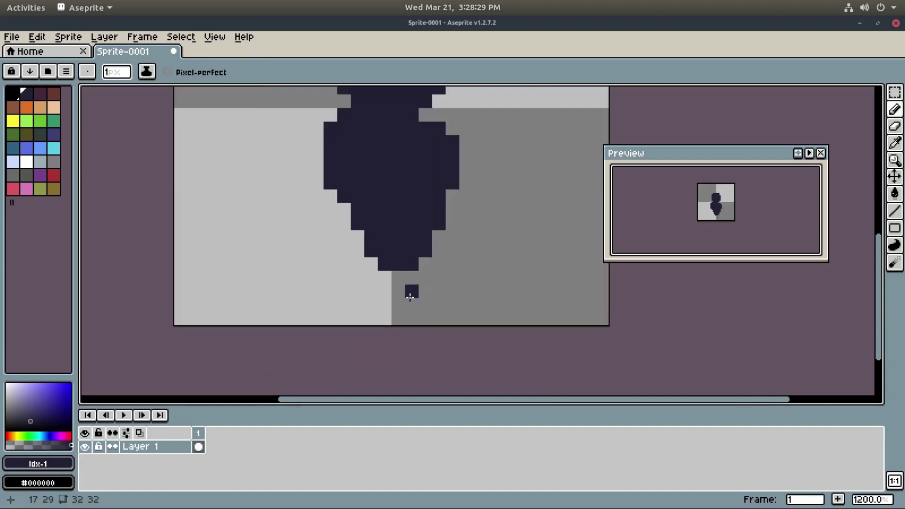
mouse_move(347, 194)
left_mouse_down()
mouse_move(358, 250)
mouse_move(332, 325)
mouse_move(352, 308)
mouse_move(381, 259)
left_mouse_up()
mouse_move(433, 203)
left_mouse_down()
mouse_move(440, 273)
mouse_move(422, 331)
mouse_move(431, 249)
mouse_move(392, 273)
mouse_move(368, 259)
mouse_move(384, 276)
mouse_move(479, 247)
mouse_move(479, 271)
left_mouse_up()
scroll(510, 308, "down", 2)
scroll(487, 315, "up", 1)
scroll(480, 315, "up", 1)
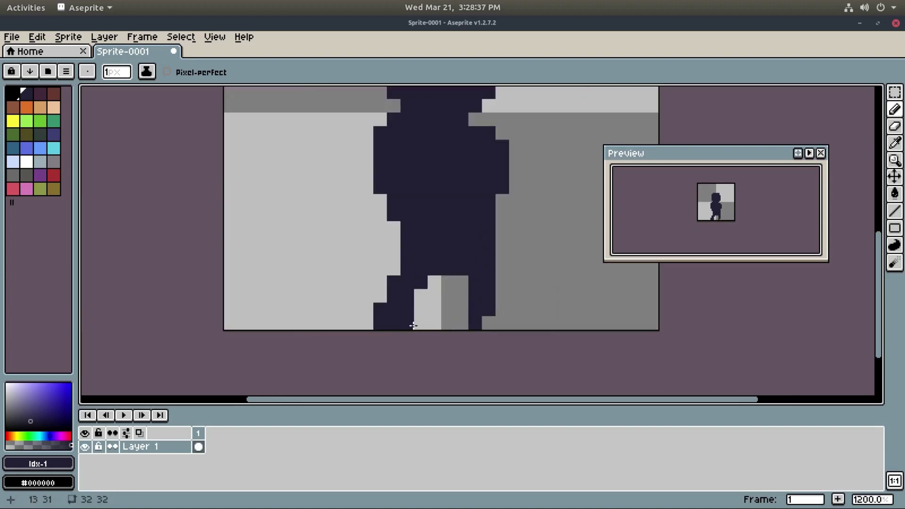
Erase the outer pixels of the left foot to make it narrower
key("e")
left_click(394, 323)
key("ctrl+z")
left_click_drag(379, 309, 380, 324)
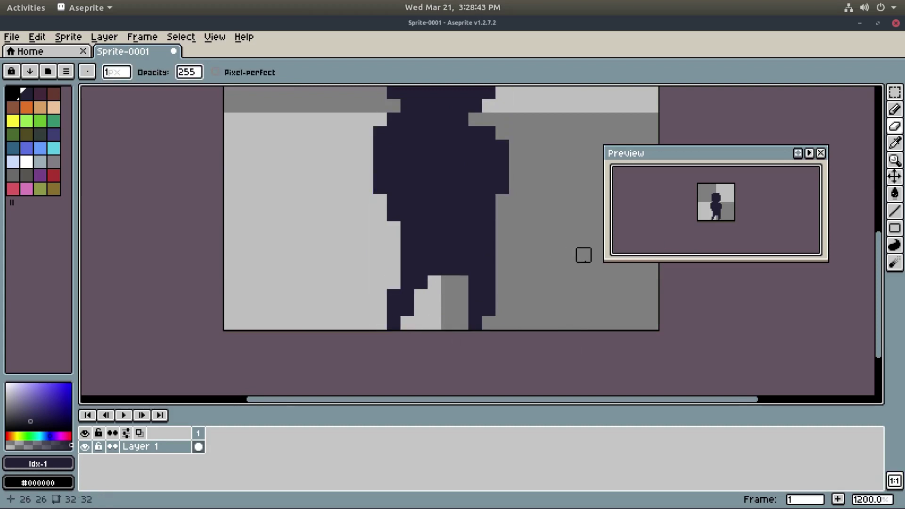
Slim the silhouette by erasing edge pixels at the right shoulder, left waist, left side of the neck and right side of the head
scroll(516, 282, "down", 3)
scroll(529, 254, "up", 1)
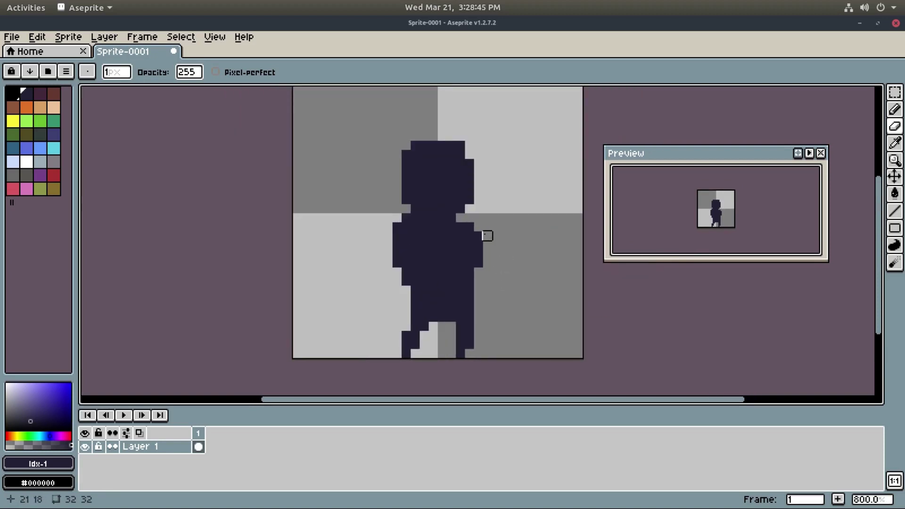
left_click_drag(487, 236, 479, 262)
left_click(468, 226)
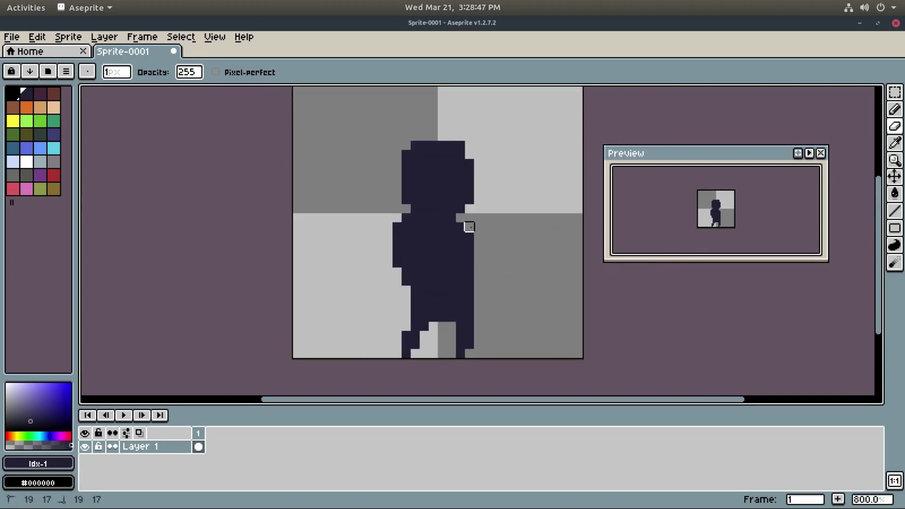
left_click(406, 281)
mouse_move(505, 289)
left_mouse_down()
mouse_move(521, 228)
mouse_move(511, 283)
left_mouse_up()
left_click(411, 194)
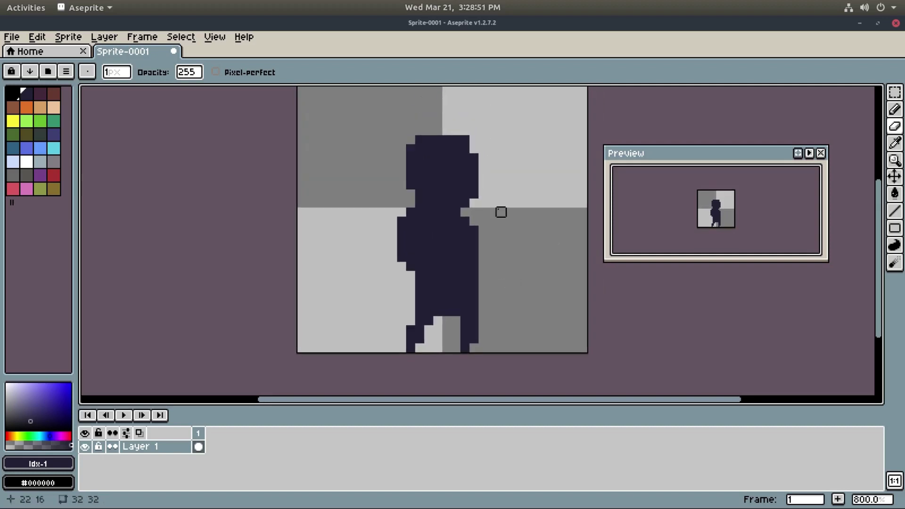
left_click_drag(469, 157, 473, 198)
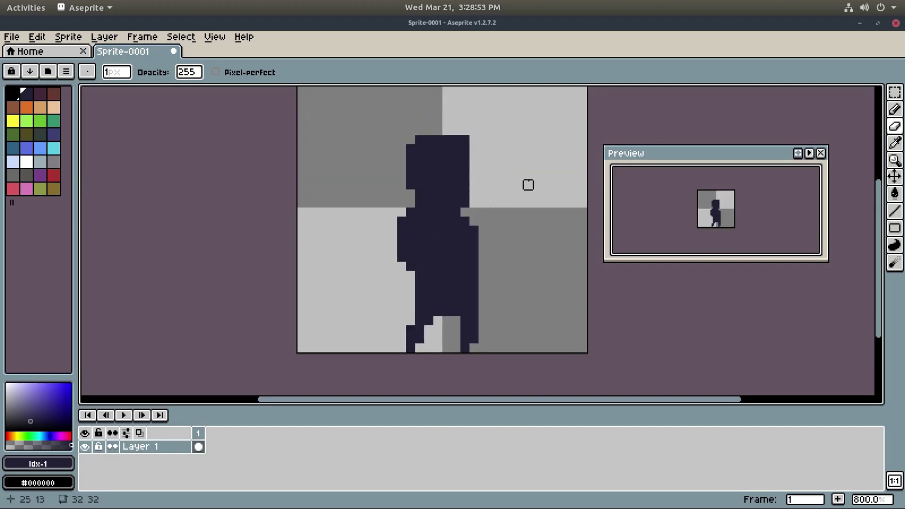
Draw a bent arm on the figure's left side and a narrow hand four pixels tall beside the right hip
left_click_drag(520, 212, 517, 204)
key("p")
left_click(504, 298)
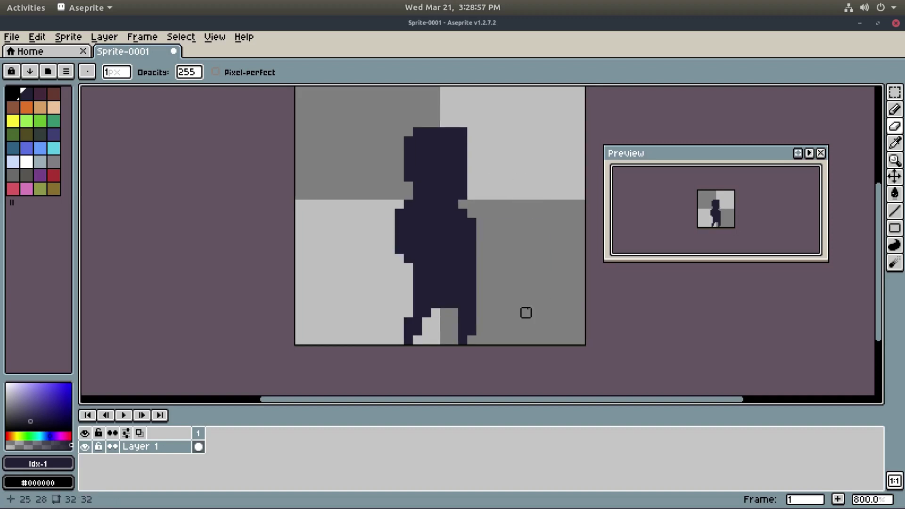
key("b")
mouse_move(387, 223)
left_mouse_down()
mouse_move(379, 257)
mouse_move(381, 268)
mouse_move(388, 229)
mouse_move(389, 287)
mouse_move(398, 294)
mouse_move(392, 237)
left_mouse_up()
key("ctrl+z")
left_click(383, 285)
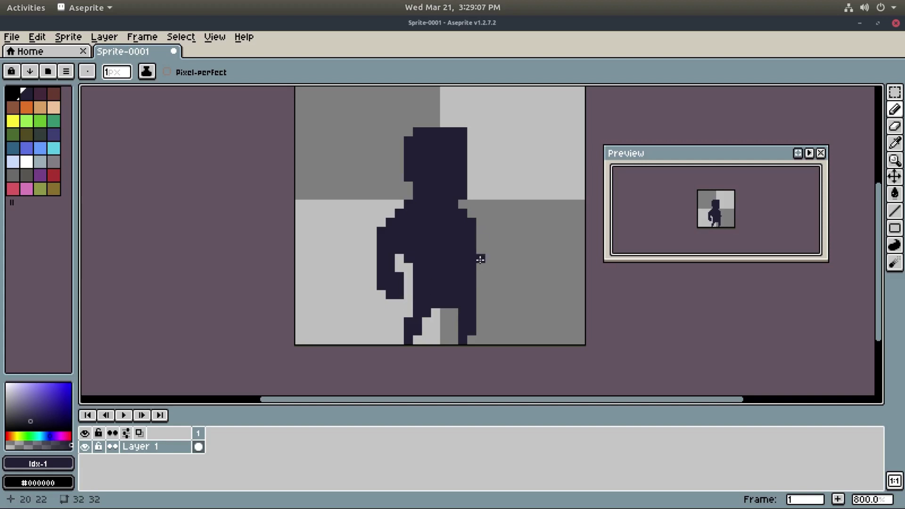
mouse_move(480, 264)
left_mouse_down()
mouse_move(480, 295)
mouse_move(482, 286)
left_mouse_up()
key("ctrl+z")
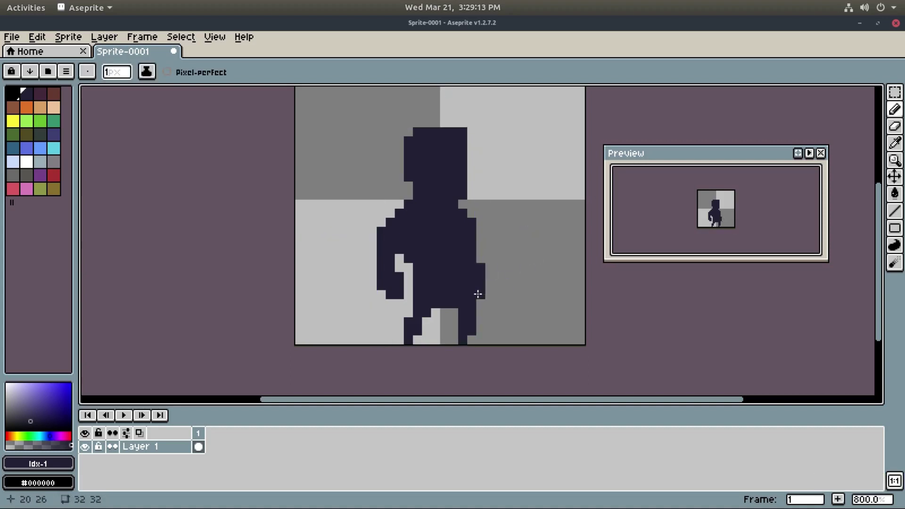
Fill the head with a muted brown, HSV 30°, 47, 59, keeping the torso dark navy
mouse_move(538, 226)
left_mouse_down()
mouse_move(526, 271)
mouse_move(525, 261)
left_mouse_up()
scroll(526, 272, "down", 1)
scroll(525, 272, "up", 1)
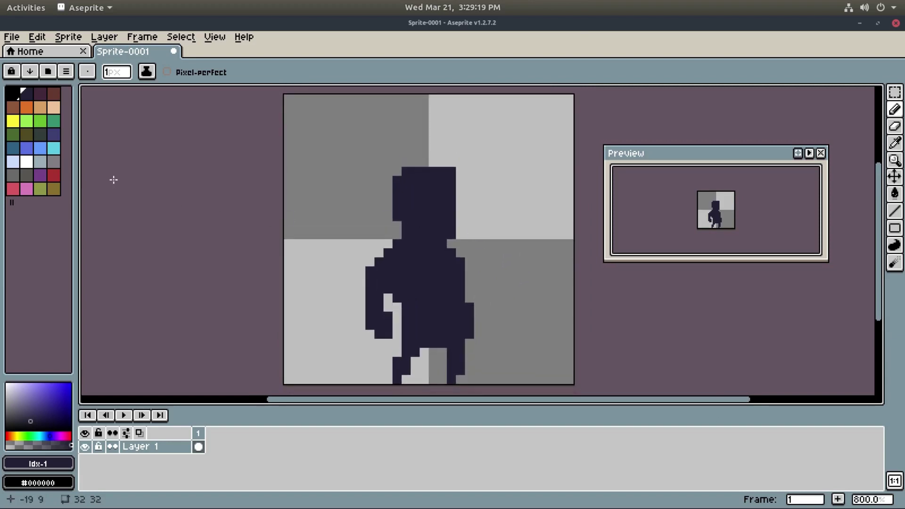
left_click(40, 108)
left_click_drag(40, 396, 34, 403)
left_click_drag(406, 214, 397, 215)
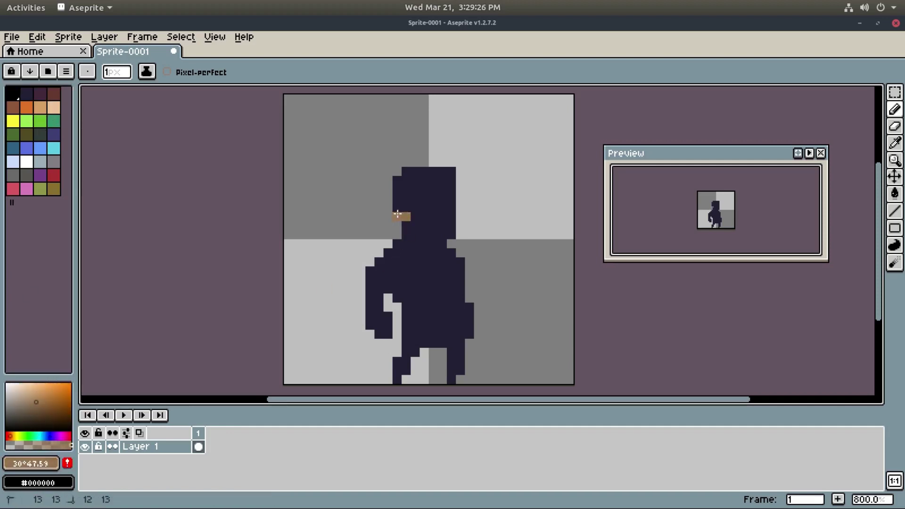
key("g")
left_click(430, 202)
Colour the left forearm and the right hand in the same muted brown, leaving a dark sleeve at the left shoulder
left_click_drag(452, 313, 447, 311)
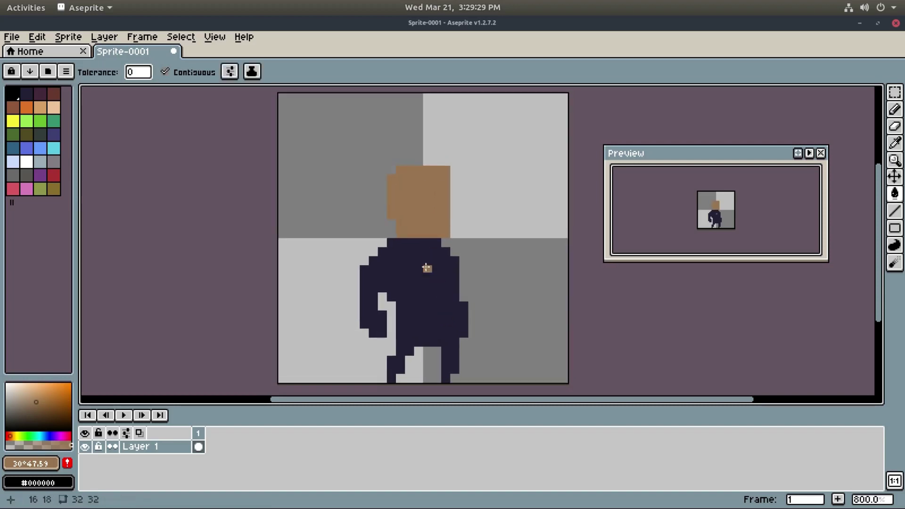
left_click(374, 270)
key("ctrl+z")
key("b")
left_click_drag(373, 270, 372, 297)
key("g")
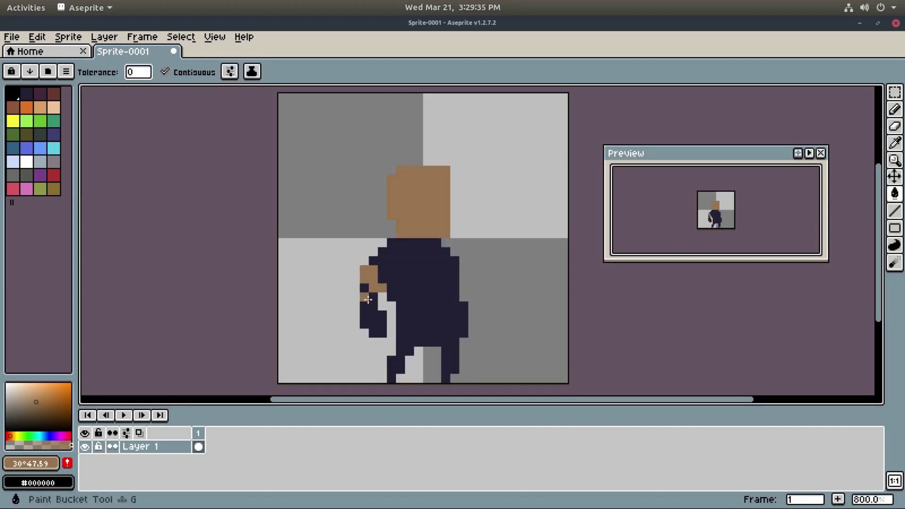
left_click(372, 306)
key("b")
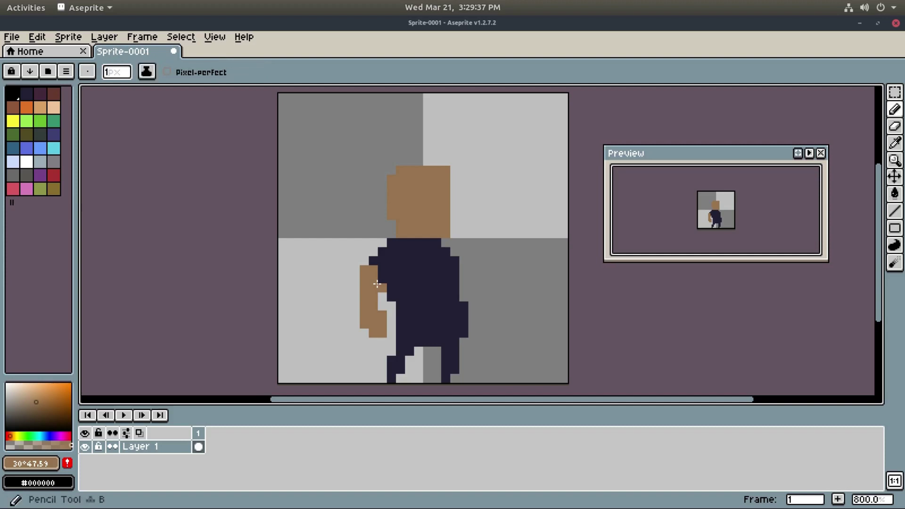
left_click(463, 322)
mouse_move(461, 312)
left_mouse_down()
mouse_move(463, 332)
mouse_move(507, 309)
left_mouse_up()
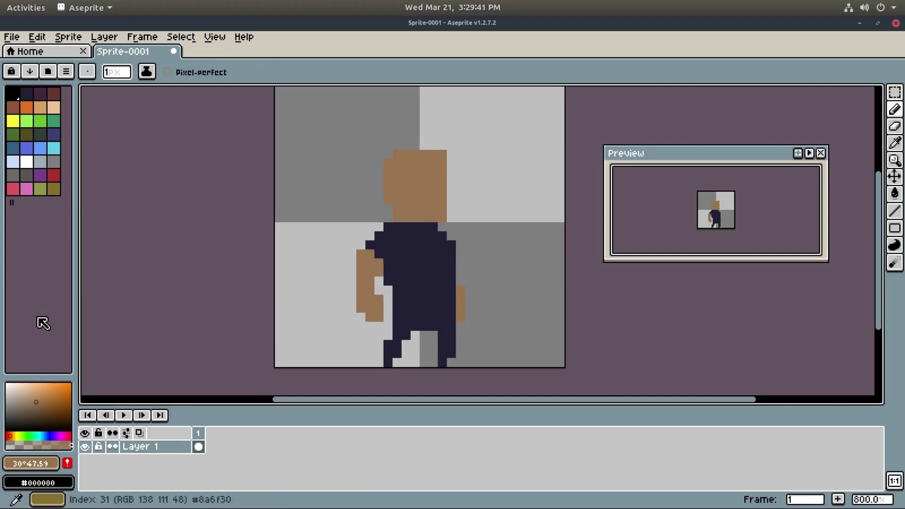
Turn the torso above the waist into a green shirt and mute its colour to HSV 95°, 61, 61
left_click(279, 254)
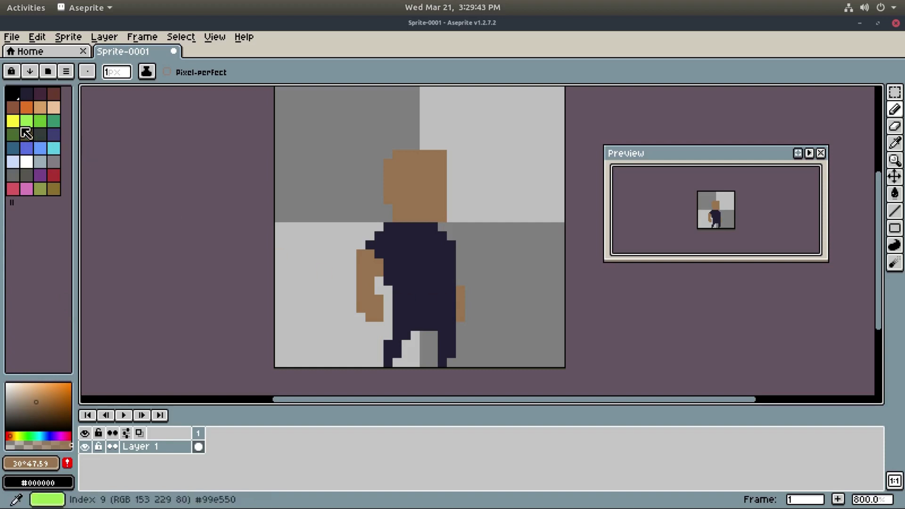
left_click(32, 146)
left_click(40, 121)
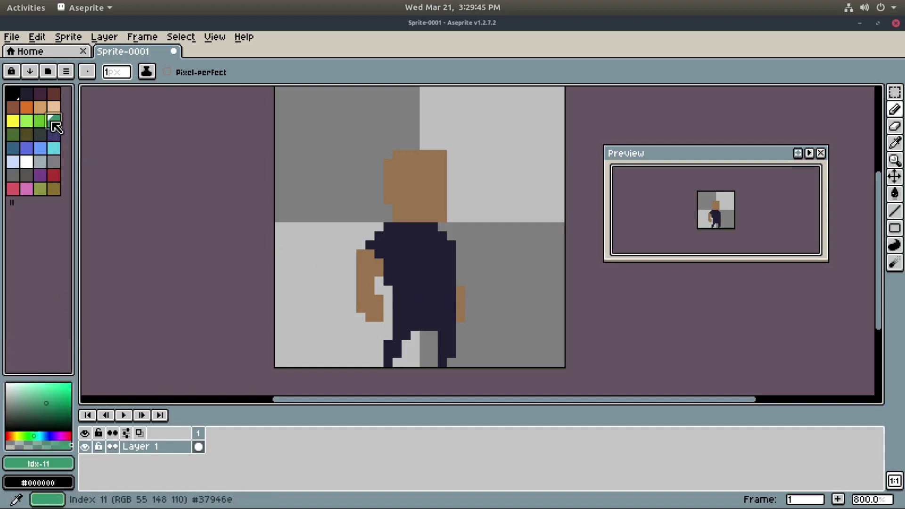
left_click_drag(397, 291, 417, 291)
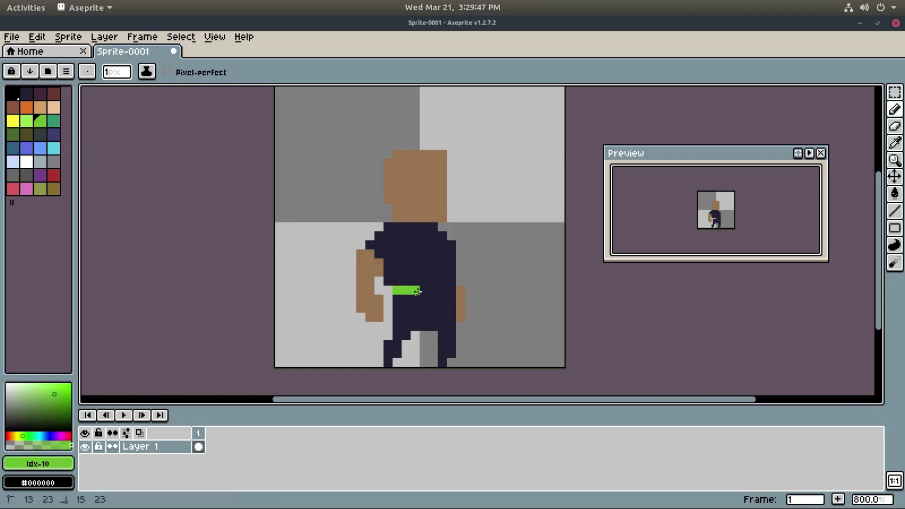
key("g")
left_click(425, 271)
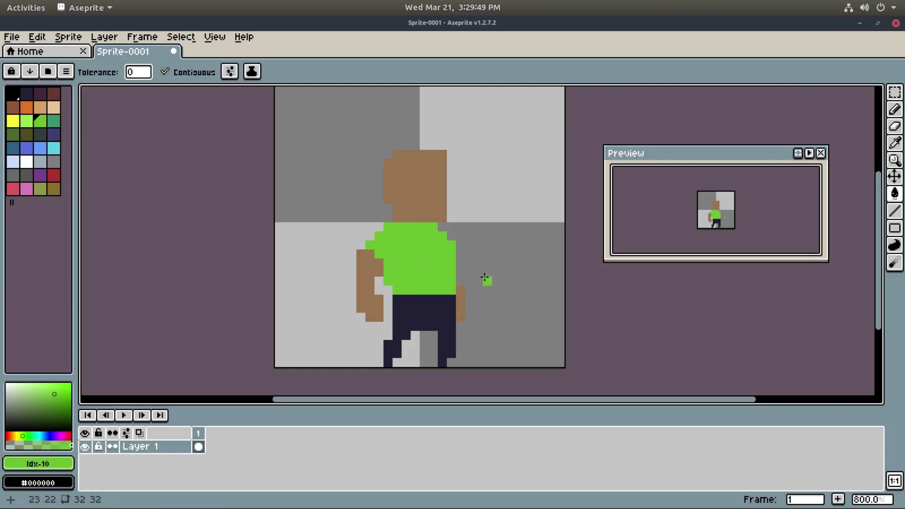
left_click_drag(50, 399, 45, 401)
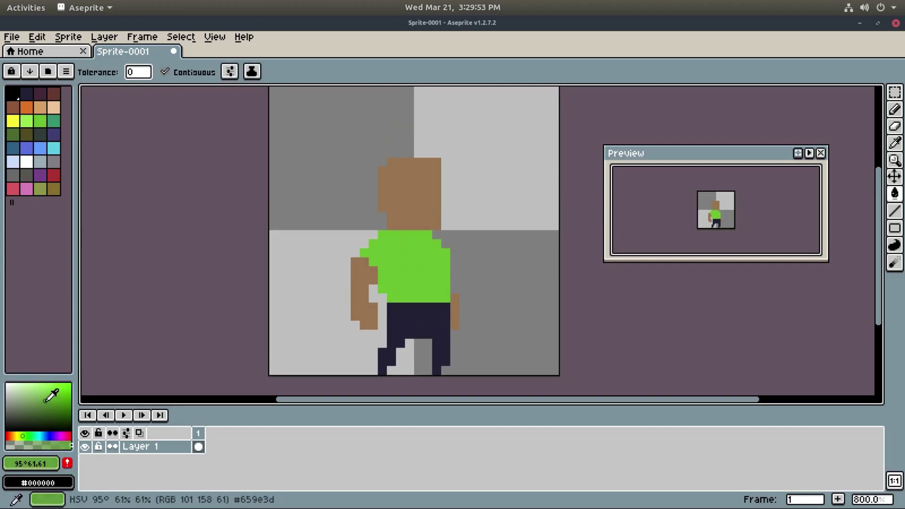
left_click(421, 280)
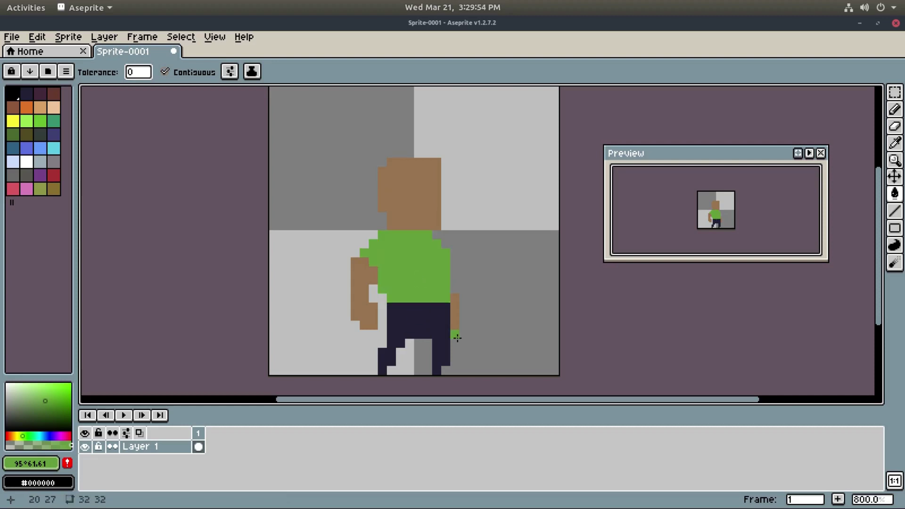
Refill the head, left arm and right hand with the lighter tan palette colour, index 6
left_click(40, 108)
left_click(423, 198)
left_click(348, 292)
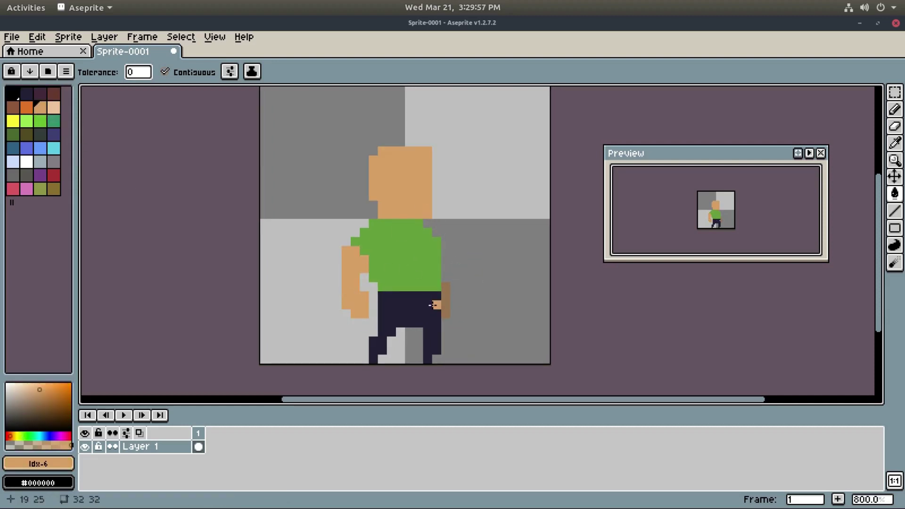
left_click(445, 302)
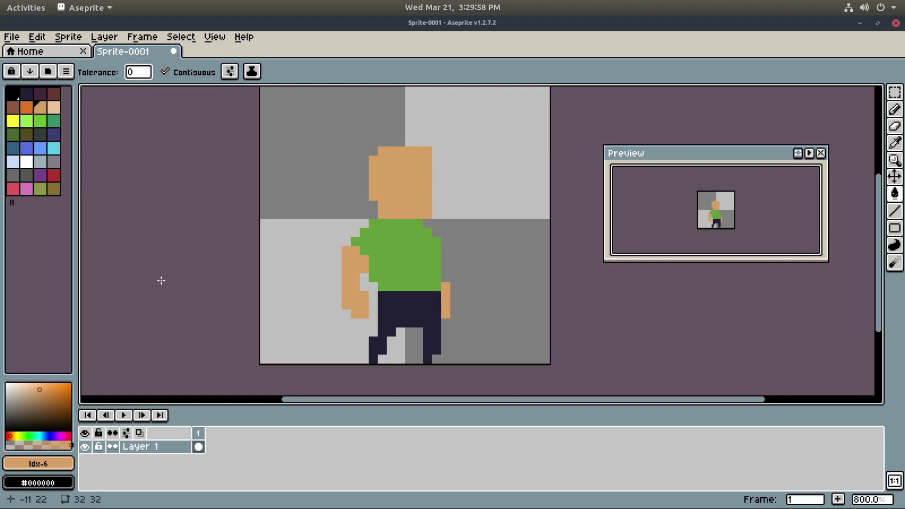
Recolour the shirt with a lighter, softer green, HSV 90°, 54, 76
left_click(32, 120)
left_click(42, 394)
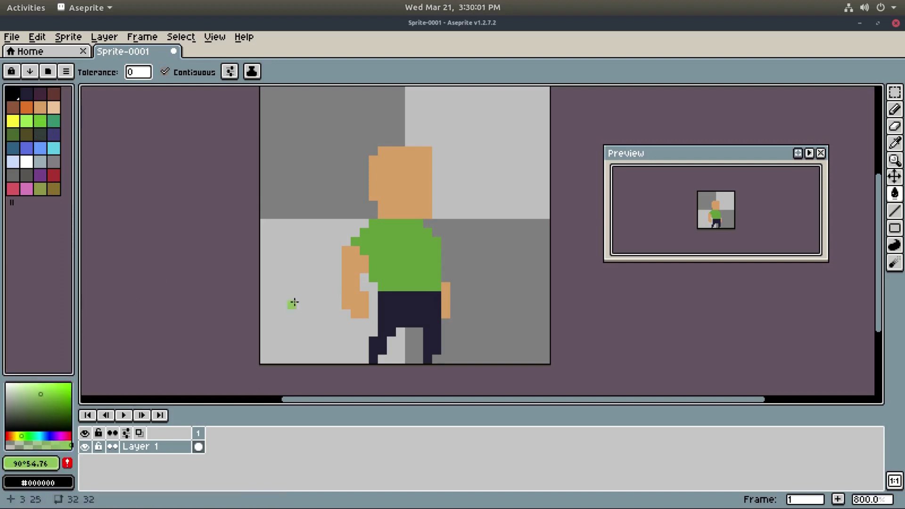
left_click(395, 271)
Recolour the trousers with a muted blue-grey, HSV 245°, 22, 38
left_click_drag(401, 337, 397, 320)
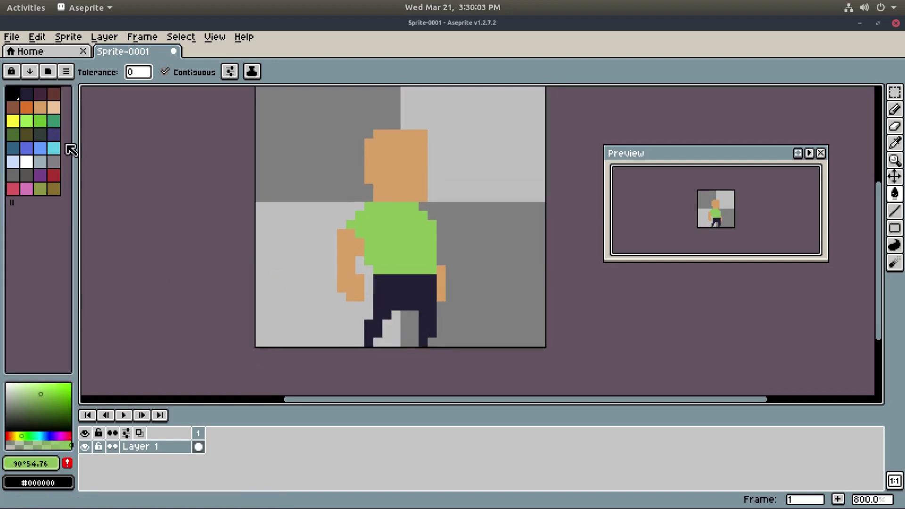
left_click(27, 95)
left_click(20, 409)
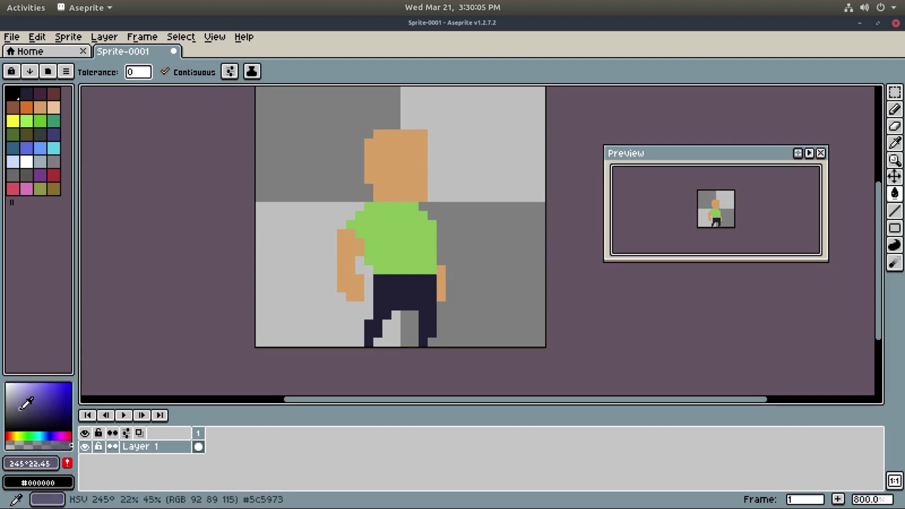
left_click(396, 307)
left_click_drag(439, 338, 473, 355)
left_click(21, 412)
left_click(412, 307)
left_click_drag(491, 318, 488, 299)
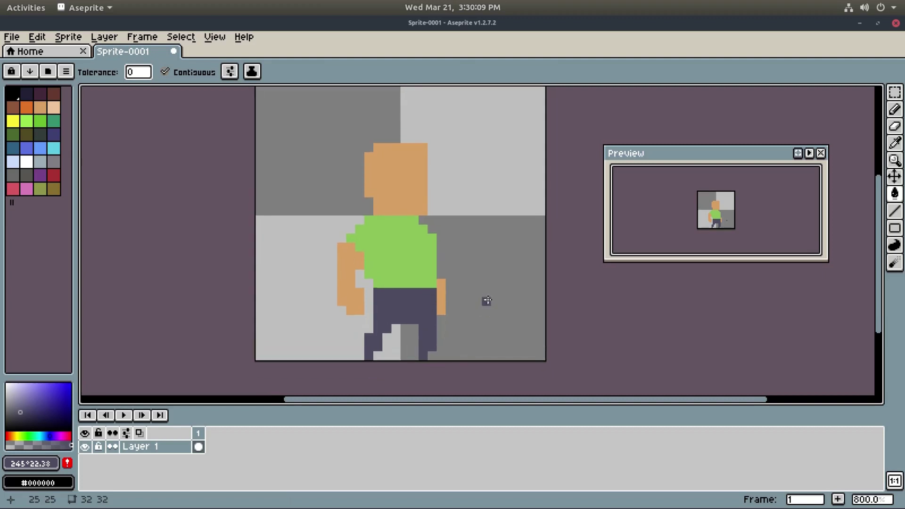
Refill the head, left arm and right hand with a duller tan, HSV 30°, 47, 78
left_click(40, 109)
left_click(37, 397)
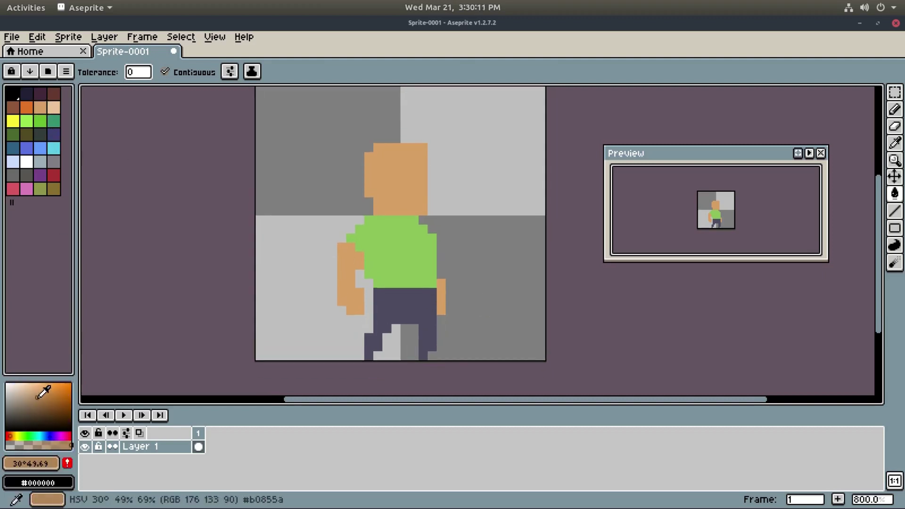
left_click(385, 204)
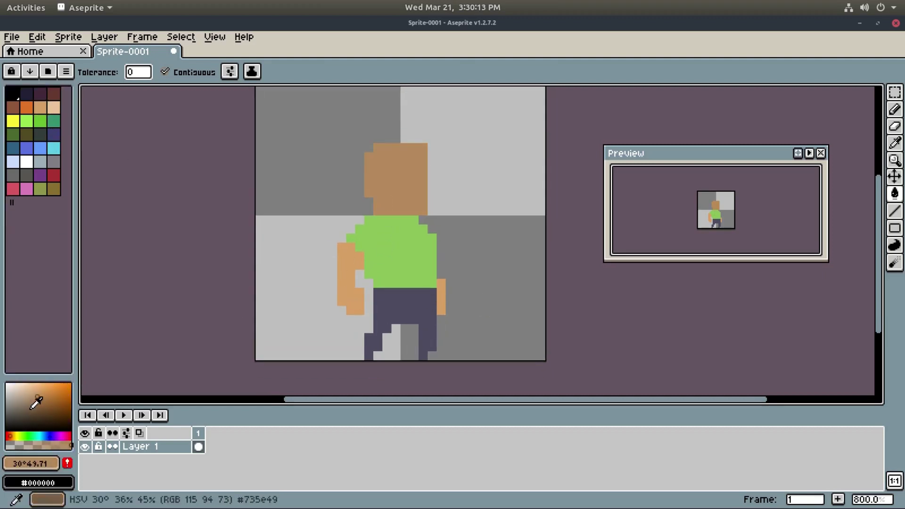
left_click(35, 393)
left_click(398, 187)
left_click(341, 276)
left_click(443, 291)
left_click_drag(453, 262, 467, 289)
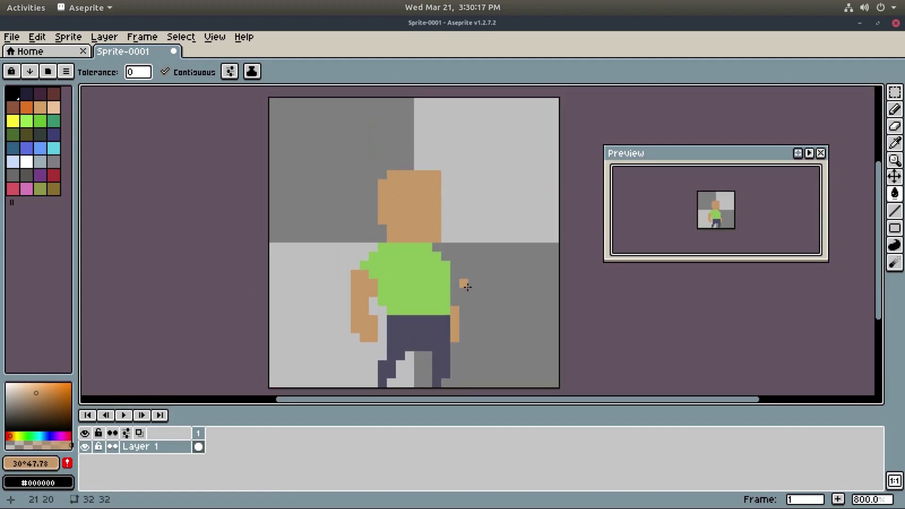
key("ctrl+z")
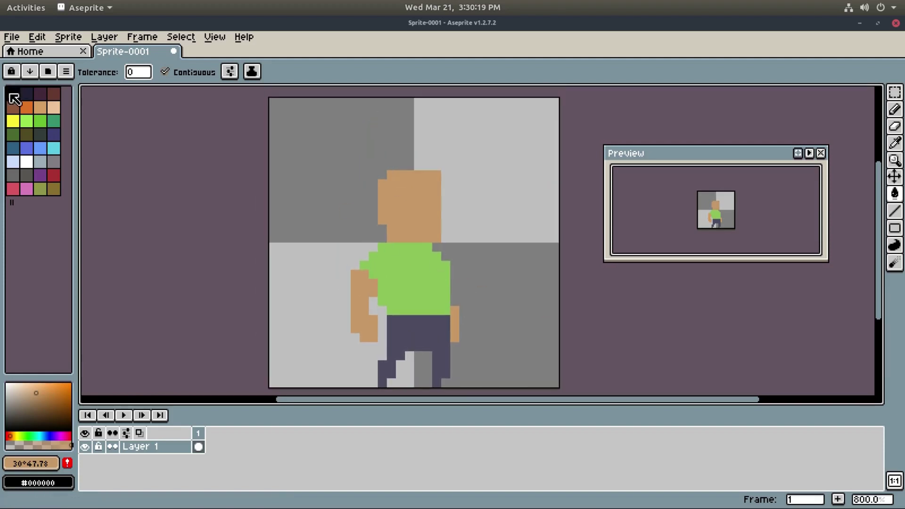
left_click(26, 94)
left_click(408, 210)
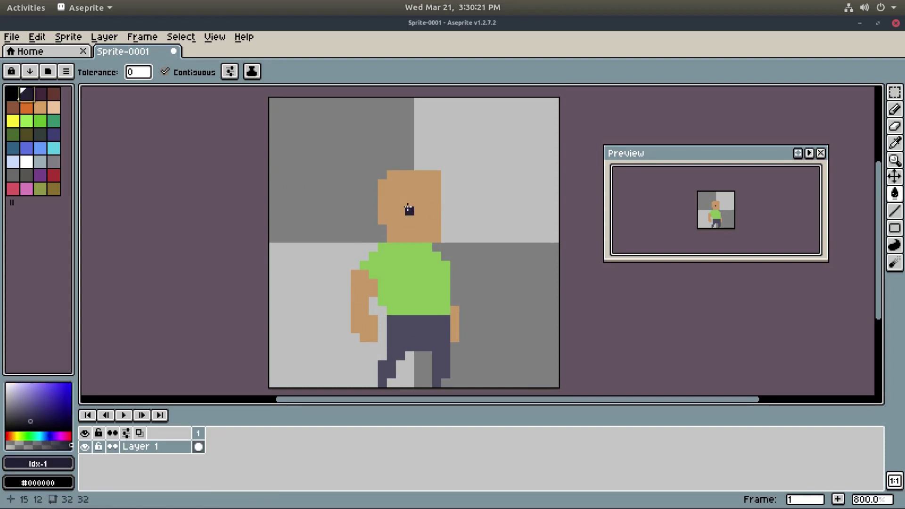
left_click(407, 207)
key("ctrl+z")
key("ctrl+y")
key("ctrl+z")
Pencil a dark line across the face in palette colour index 1, two pixels for the near eye and one for the far eye
key("b")
left_click(419, 211)
left_click(446, 212)
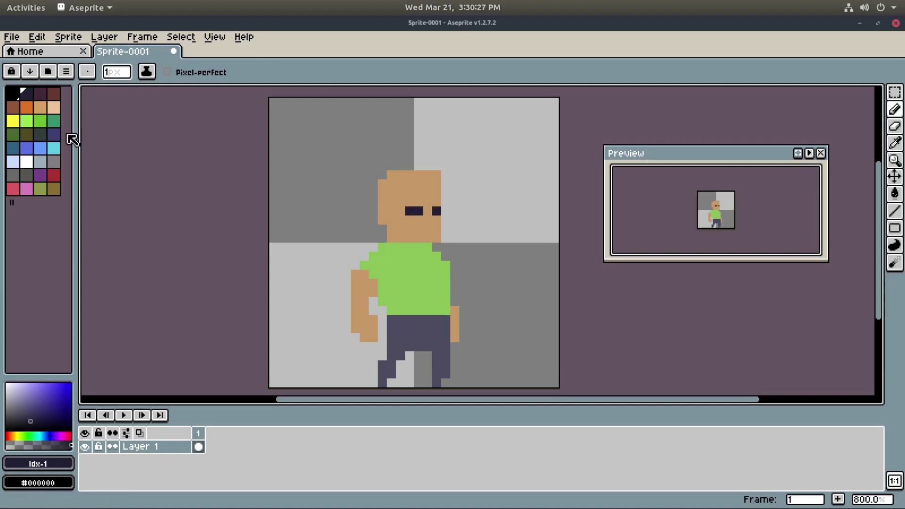
left_click(26, 162)
left_click(434, 222)
left_click_drag(415, 222, 415, 228)
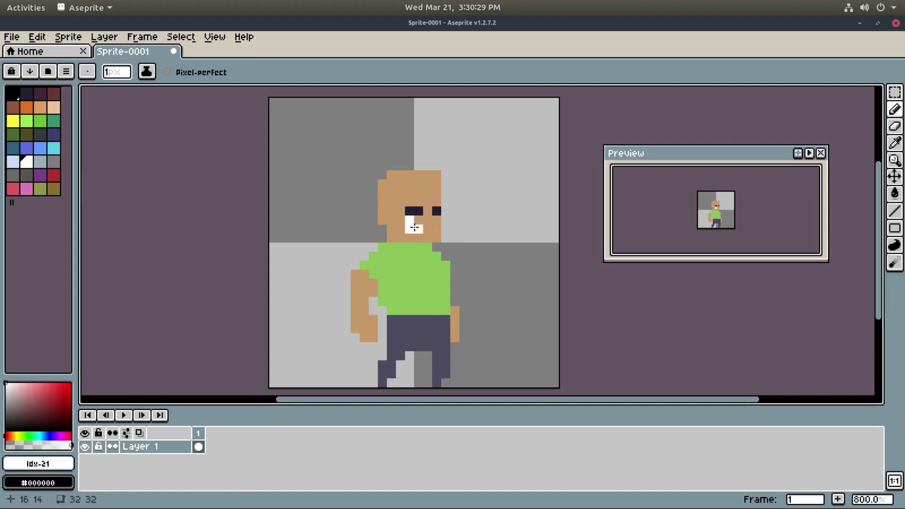
key("ctrl+z")
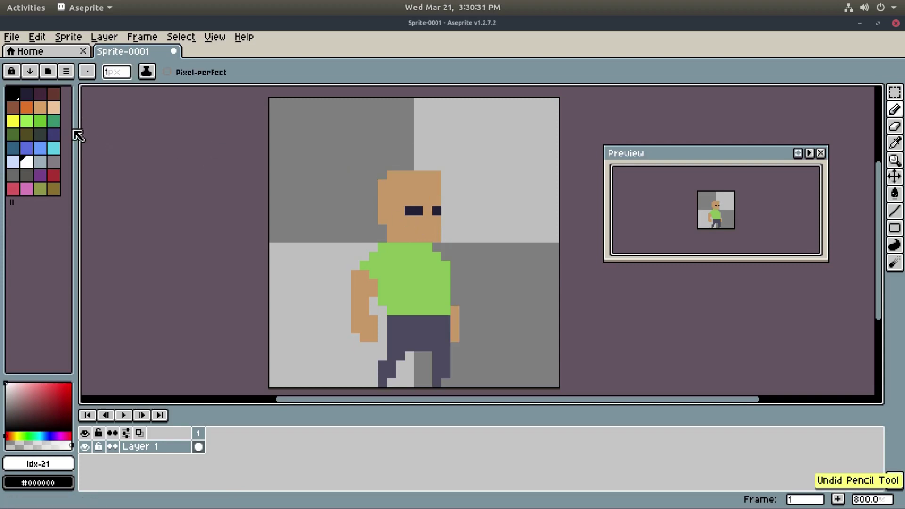
Draw two black eyes beneath the dark line, each one pixel wide and two pixels tall
left_click(19, 99)
left_click_drag(419, 221, 419, 229)
left_click(438, 221)
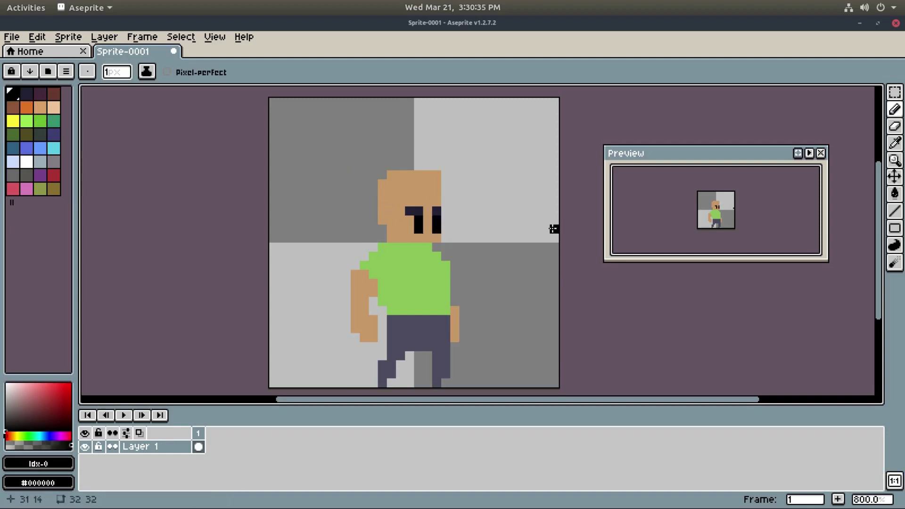
Paint over the dark pixels above the eyes with the head's own skin colour, #c89969
left_click(40, 108)
left_click_drag(410, 210, 441, 213)
key("ctrl+z")
key("i")
left_click(405, 193)
key("b")
left_click_drag(403, 212, 440, 211)
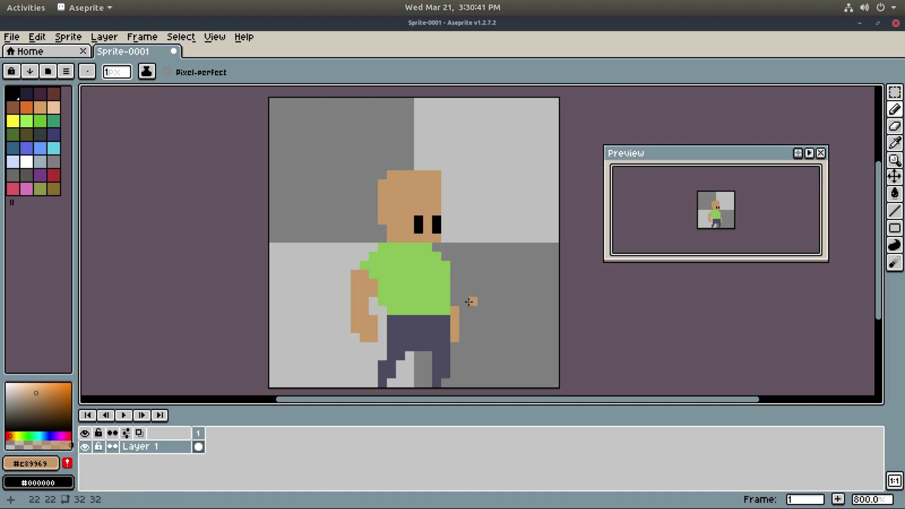
Recolour both eyes with the dark navy palette colour, index 1
scroll(484, 298, "down", 1)
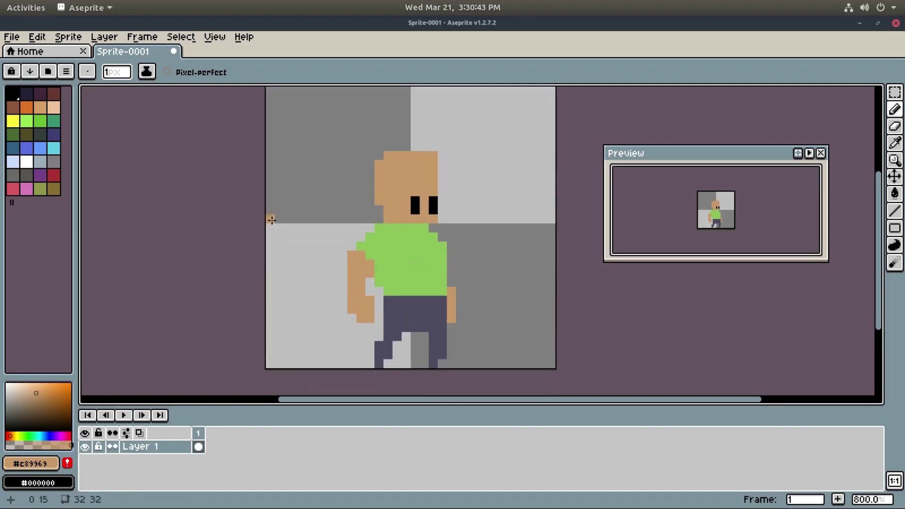
left_click(27, 93)
key("g")
left_click(420, 203)
left_click(421, 207)
key("ctrl+z")
left_click(416, 204)
scroll(467, 298, "down", 1)
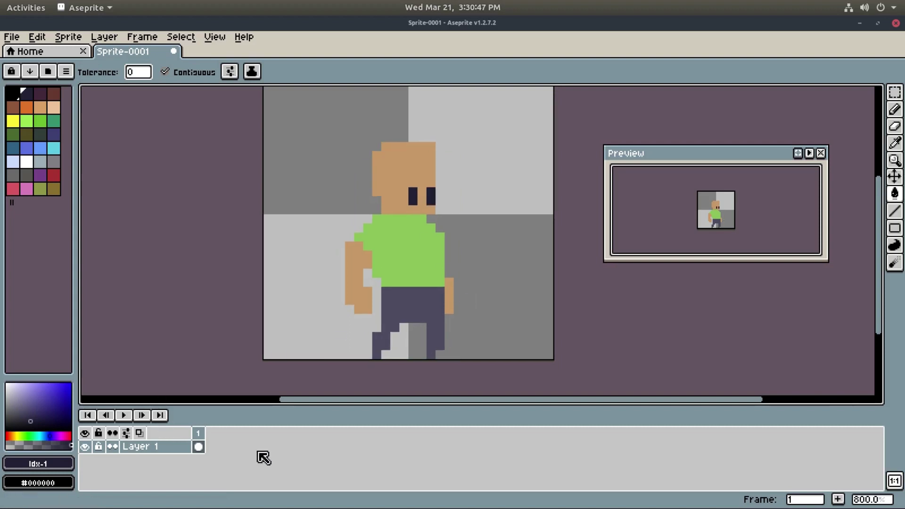
Make the timeline taller and add nine copies of the frame so the animation has ten frames
left_click_drag(256, 406, 259, 391)
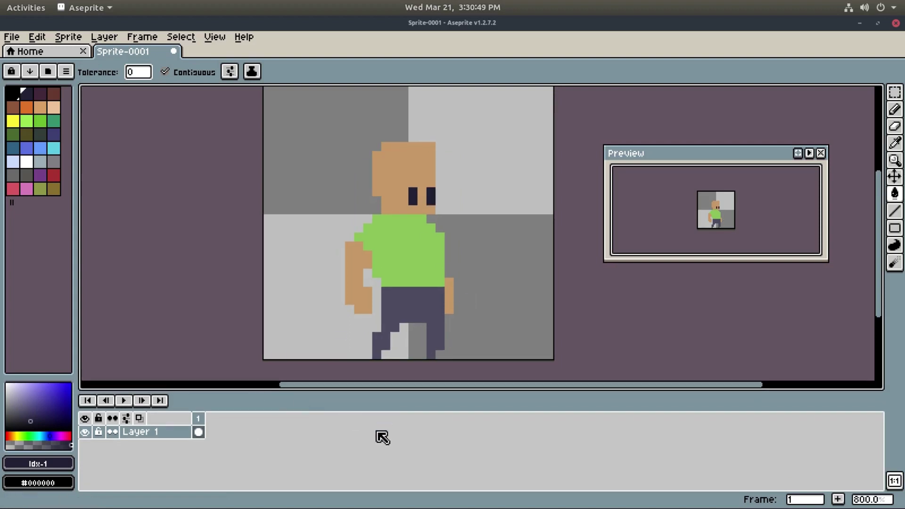
left_click(840, 499)
left_click(840, 499)
left_click(840, 499)
left_click(840, 499)
left_click(840, 499)
left_click(840, 499)
left_click(840, 498)
left_click(840, 499)
left_click(840, 499)
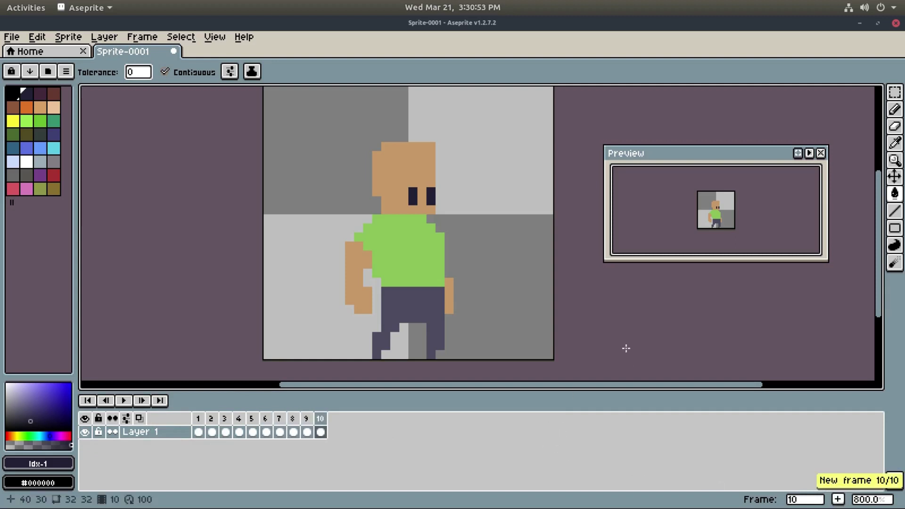
Enlarge the sprite in the preview, start its playback and move the preview window farther from the canvas
scroll(627, 351, "up", 2)
left_click_drag(598, 346, 598, 343)
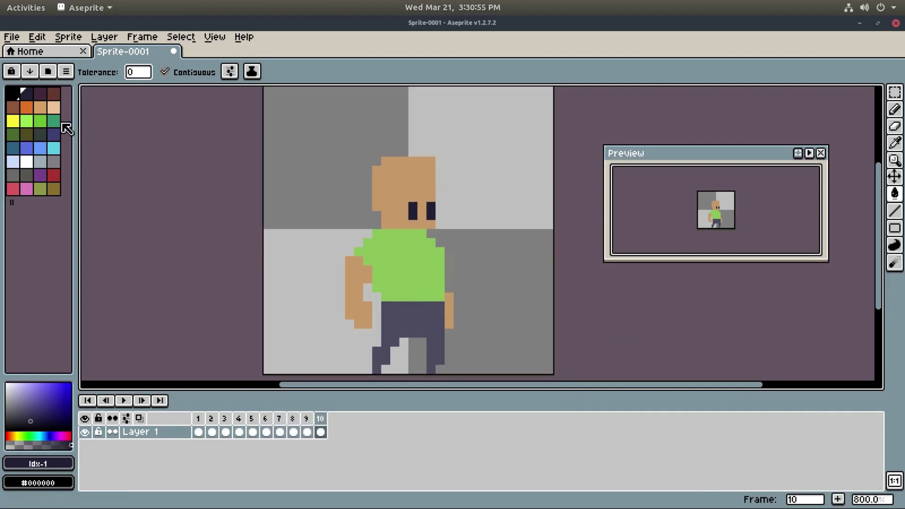
left_click(27, 96)
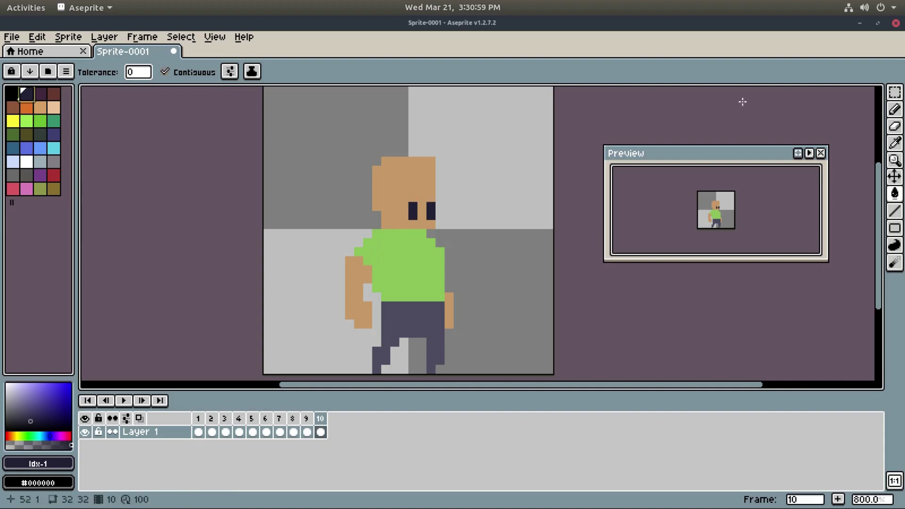
left_click(896, 94)
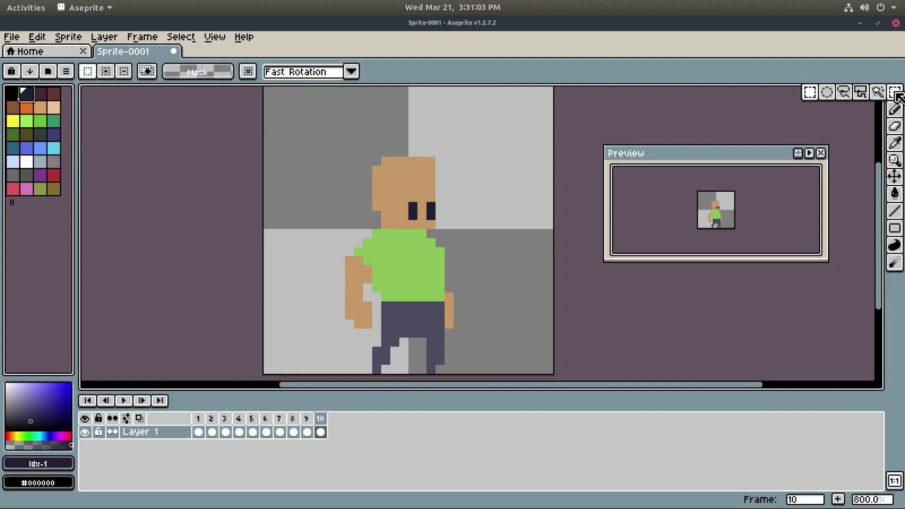
scroll(738, 198, "up", 1)
left_click_drag(739, 204, 760, 205)
left_click_drag(744, 160, 800, 136)
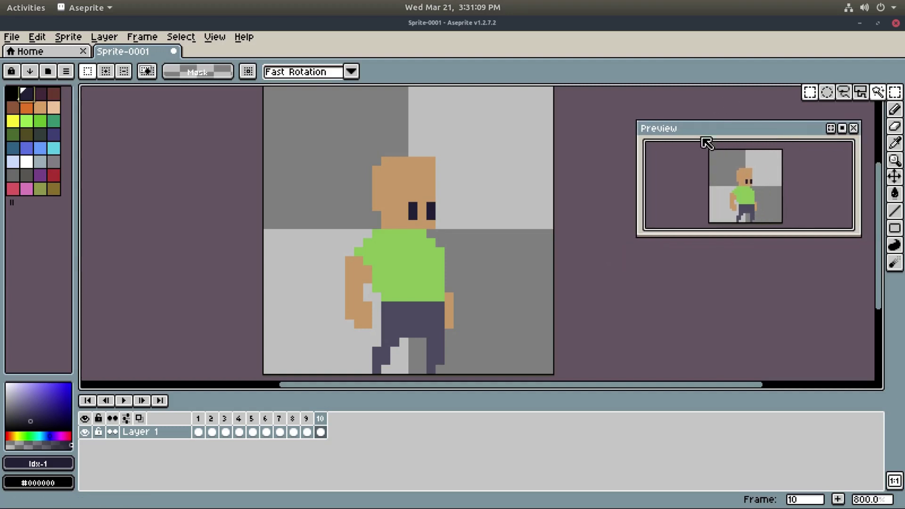
On frame 2, select the head, shirt and both arms without the trousers and move them down one pixel
left_click(210, 431)
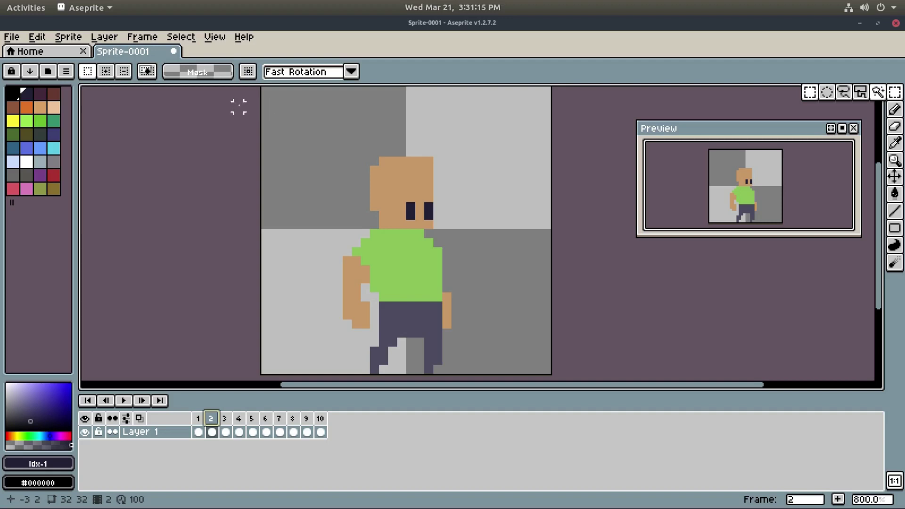
left_click_drag(290, 122, 510, 308)
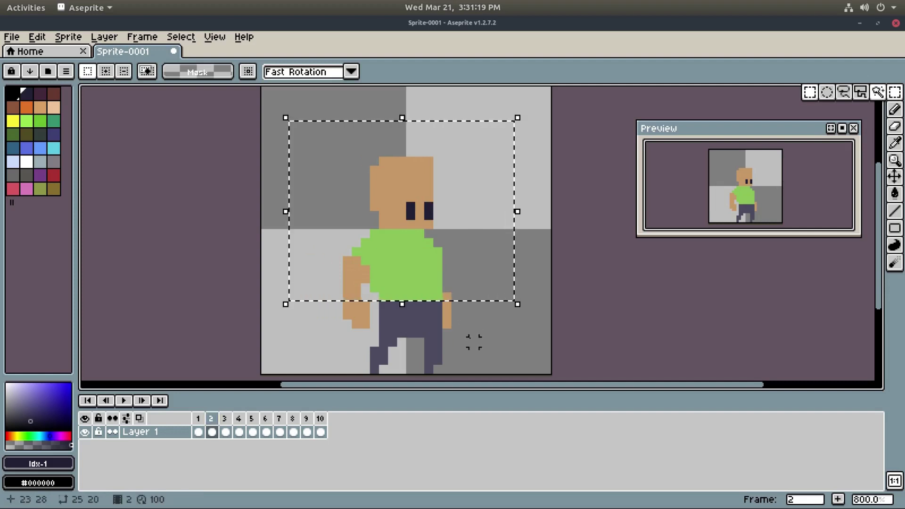
left_click_drag(492, 343, 444, 274)
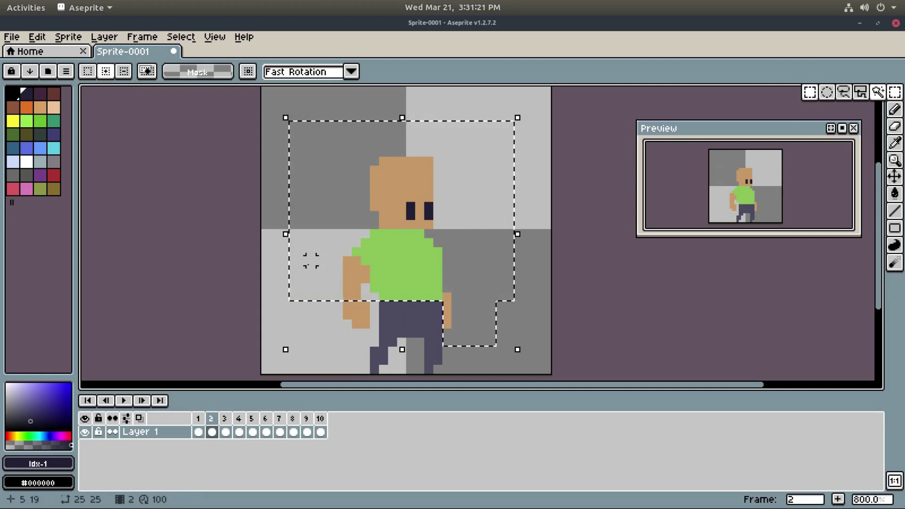
left_click_drag(320, 287, 380, 336)
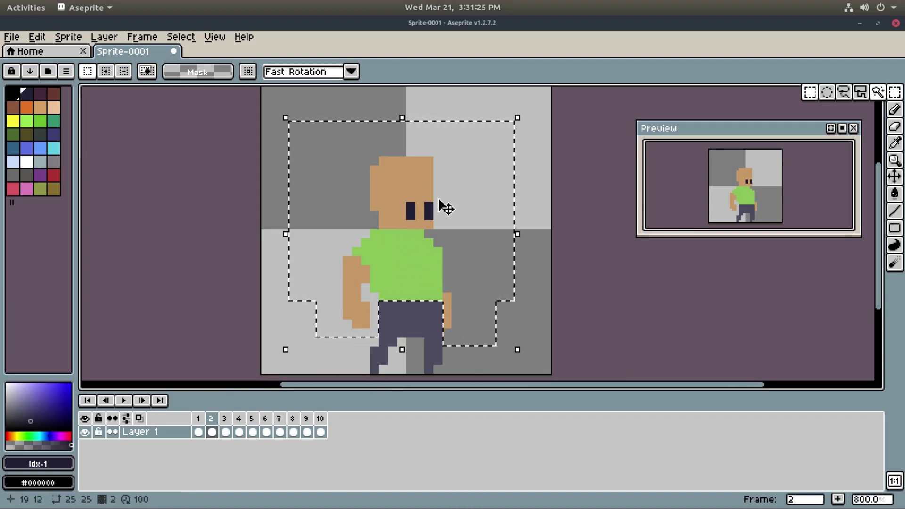
left_click_drag(402, 220, 405, 230)
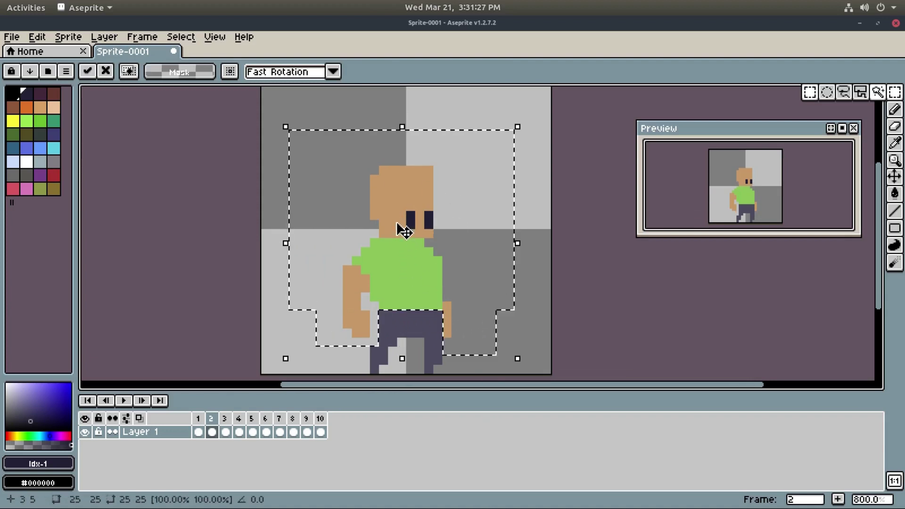
On frame 3, move the same upper-body area down one pixel, return to frame 1 and clear the selection
left_click(227, 420)
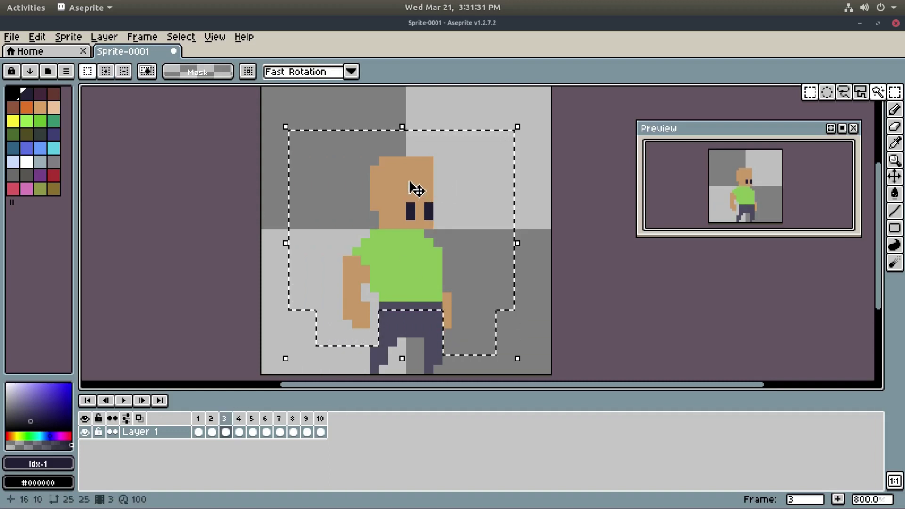
left_click_drag(415, 189, 415, 193)
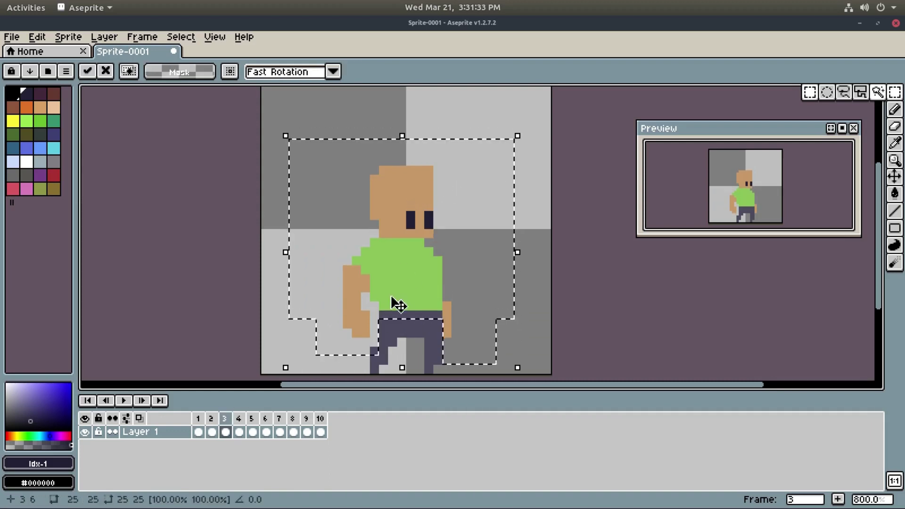
left_click(199, 420)
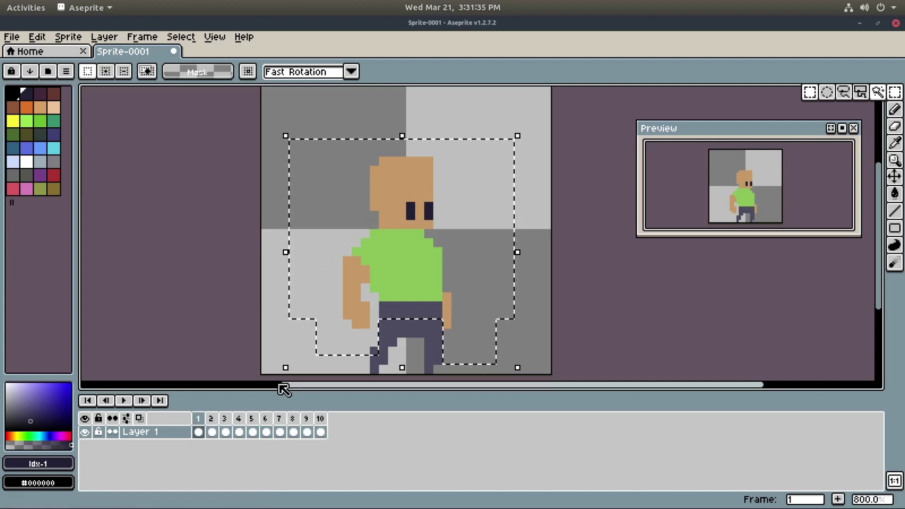
key("Right")
key("Left")
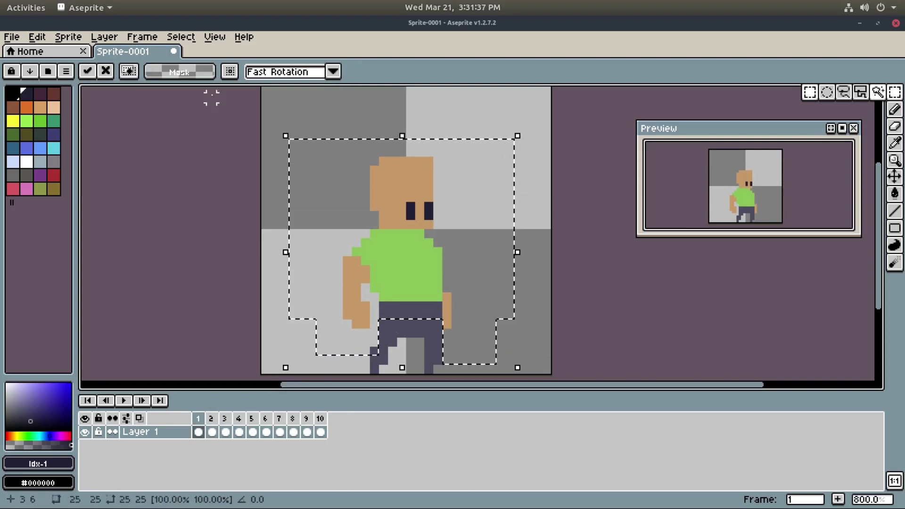
left_click(179, 37)
left_click(193, 63)
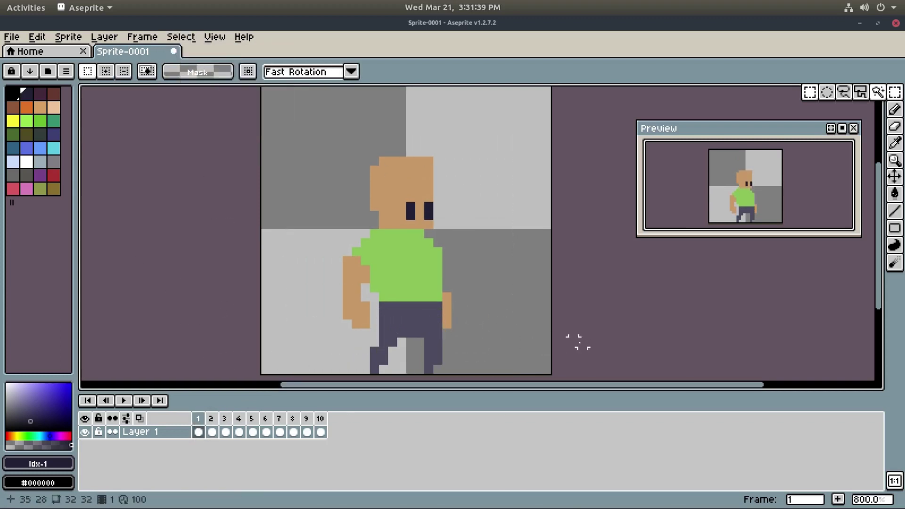
Step back and forth between neighbouring frames to compare the upper-body position
key("Right")
key("Left")
key("Left")
key("Right")
key("Right")
key("Left")
key("Left")
key("Right")
On frame 2, reselect the upper body with both arms, move it up one pixel and deselect
left_click_drag(317, 149, 491, 314)
left_click_drag(500, 349, 449, 289)
left_click_drag(377, 336, 344, 300)
key("Up")
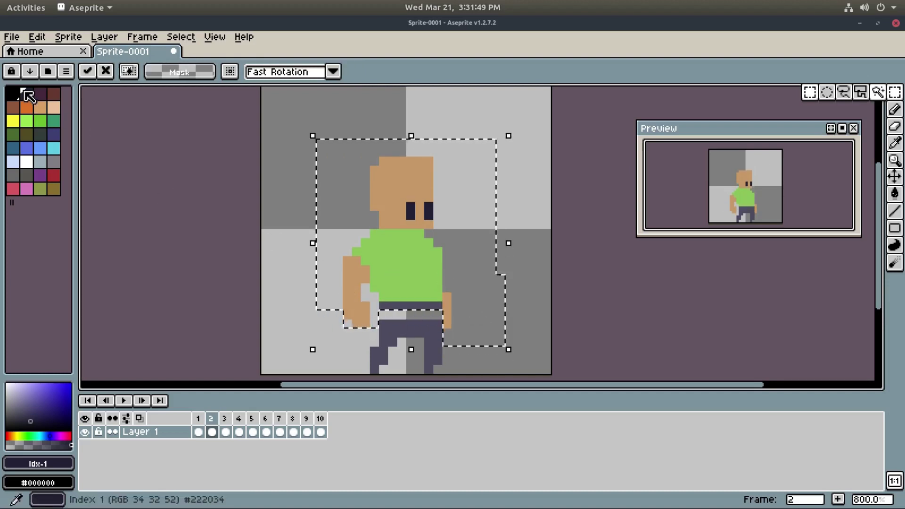
left_click(180, 36)
left_click(180, 67)
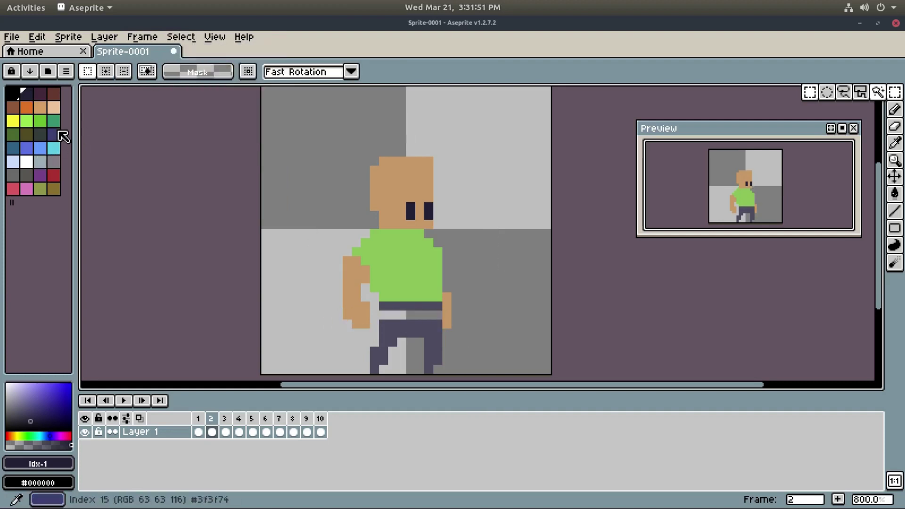
Fill the empty row across the trousers on frame 2 with their own colour, #4d4b61
key("i")
left_click(395, 321)
key("b")
left_click_drag(384, 315, 441, 315)
key("comma")
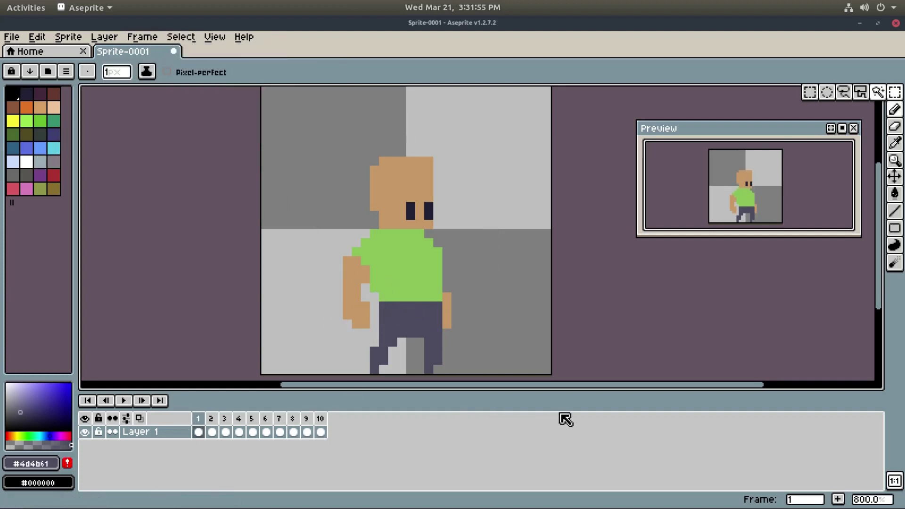
On frame 2, select the upper body with both arms and move it down one pixel
left_click(280, 113, "shift")
key("ctrl+z")
left_click(809, 93)
left_click_drag(298, 138, 499, 302)
left_click_drag(444, 322, 443, 284)
left_click_drag(334, 275, 376, 335)
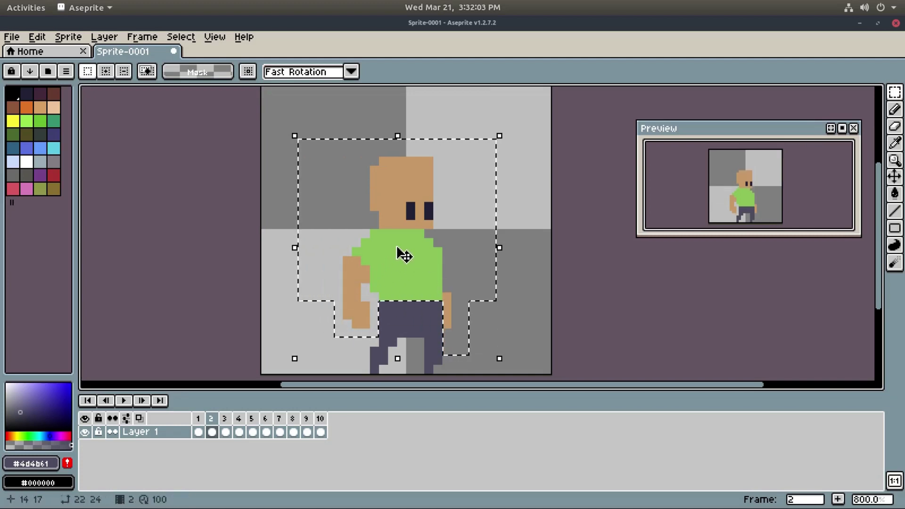
left_click(400, 257)
left_click_drag(403, 263, 404, 264)
On frame 3, lower the same upper-body area to two pixels below its frame 1 position and deselect
left_click(226, 432)
key("Down")
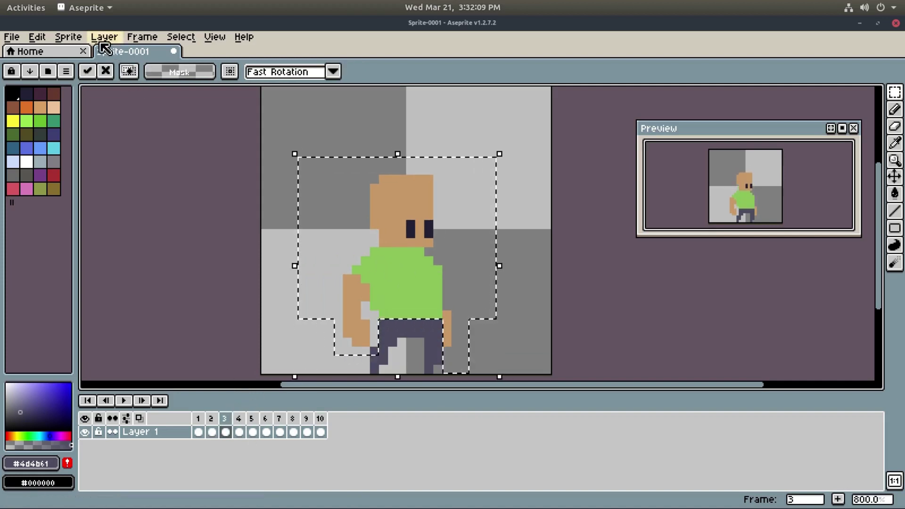
left_click(68, 37)
mouse_move(191, 41)
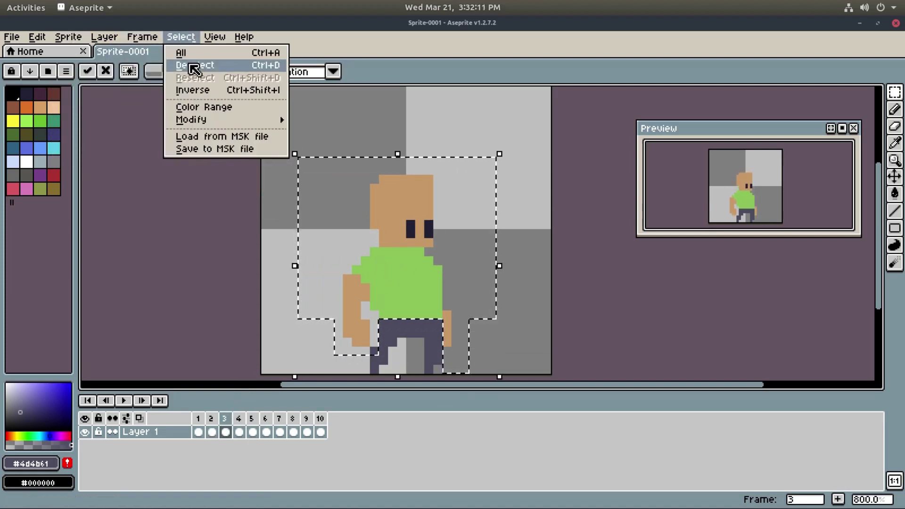
left_click(184, 65)
key("Return")
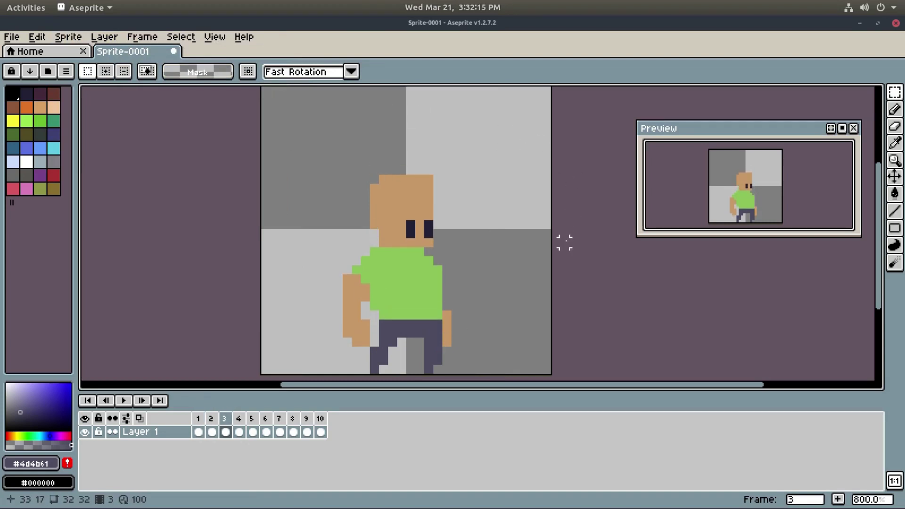
On frame 3, select the areas around both arms, move them up one pixel and clear the selection
key("Left")
left_click(204, 430)
key("Right")
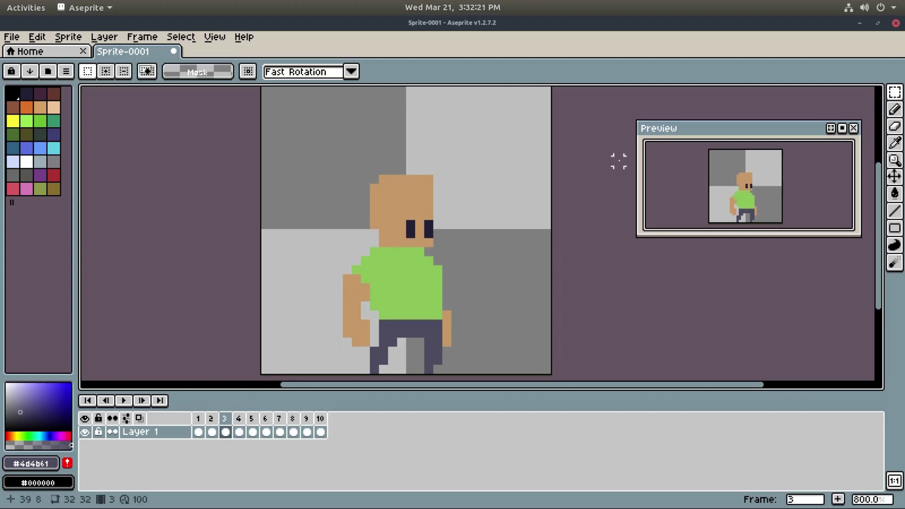
left_click_drag(316, 247, 378, 347)
left_click_drag(456, 351, 449, 307)
left_click_drag(358, 306, 357, 301)
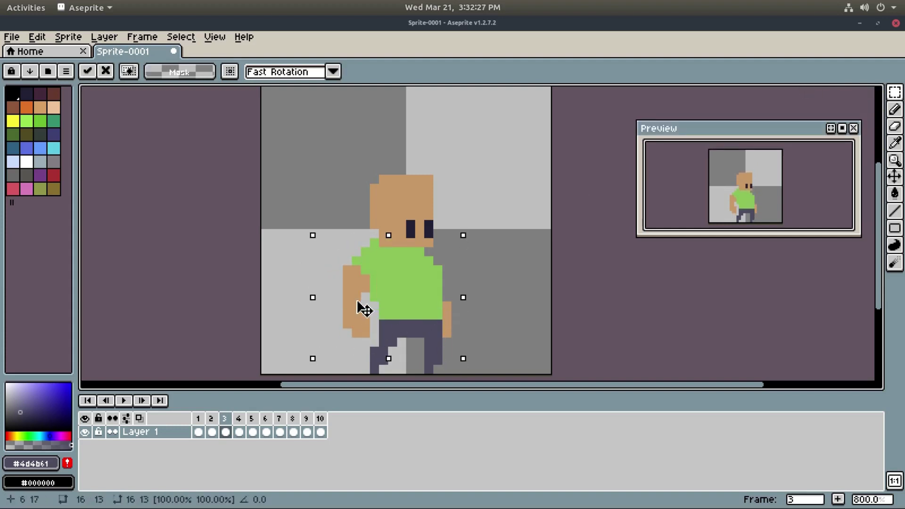
left_click(198, 419)
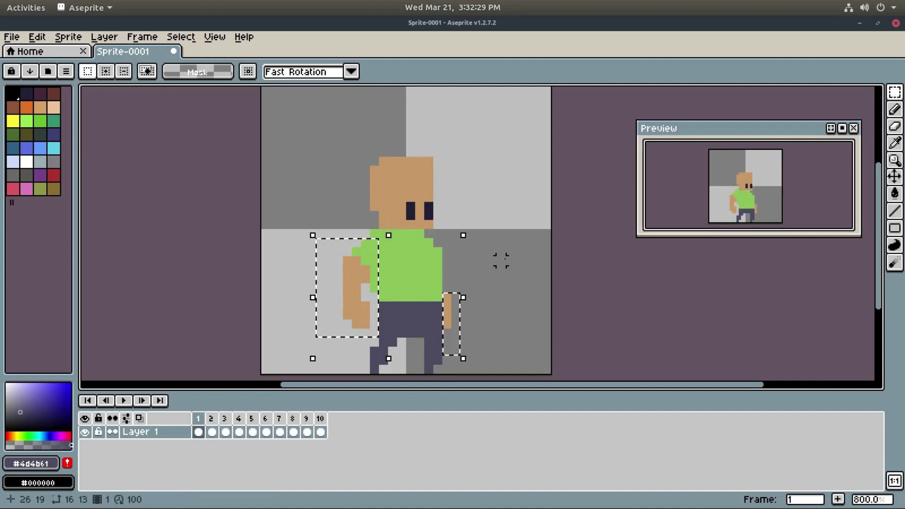
left_click(180, 36)
left_click(189, 63)
On frame 4, select the head, torso and arms down to the hands, move them down one pixel and deselect
key("Right")
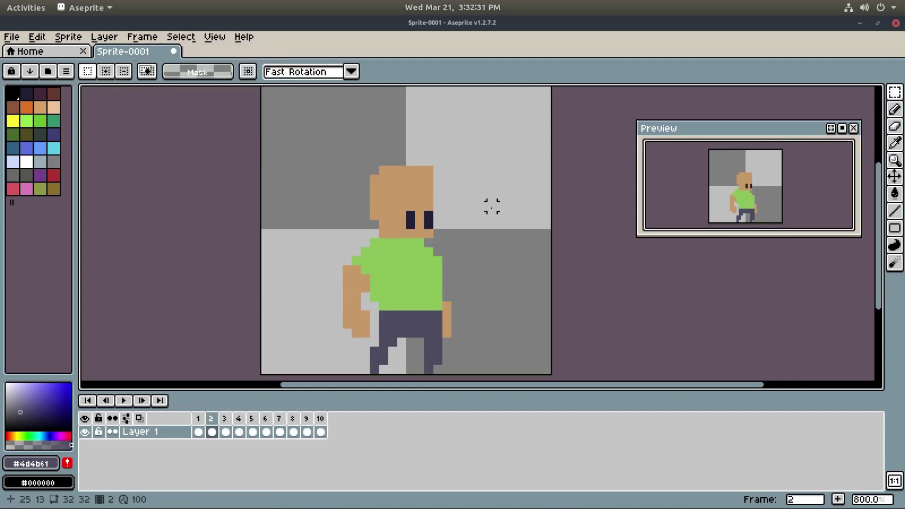
key("Right")
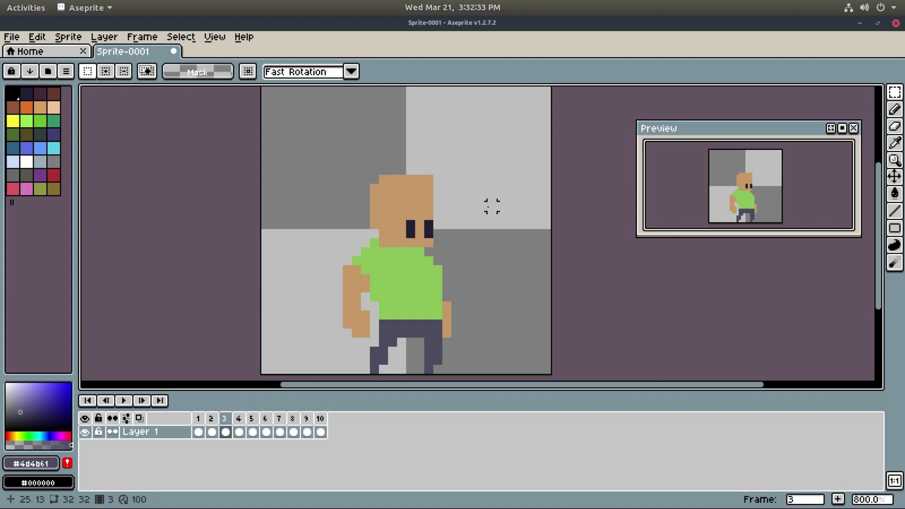
key("Right")
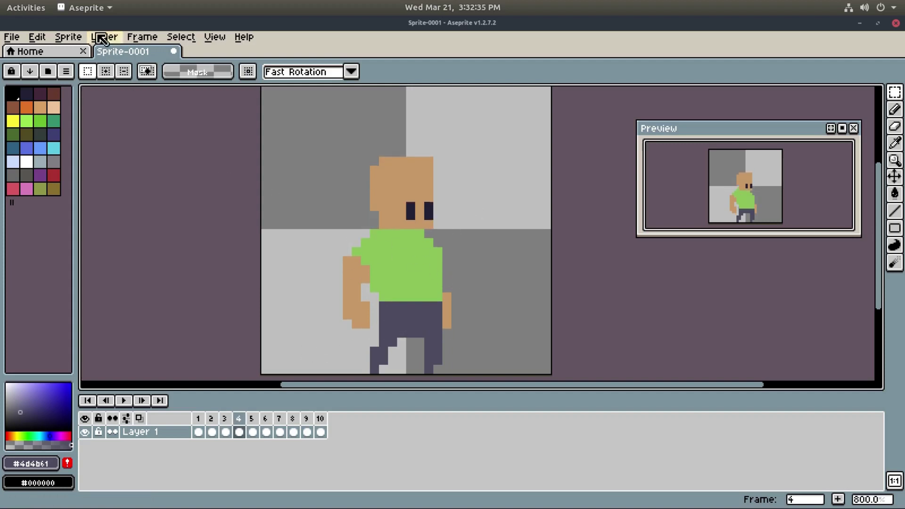
left_click_drag(284, 116, 517, 340)
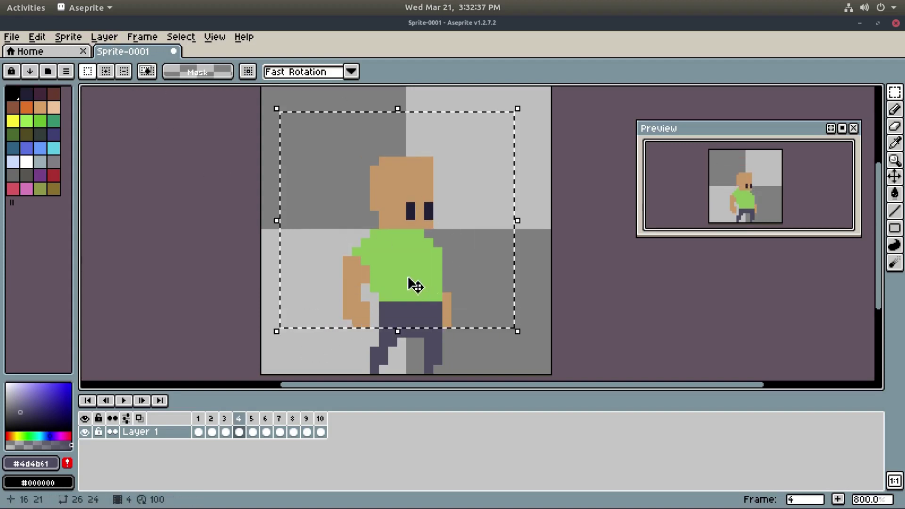
key("Down")
left_click(181, 37)
left_click(197, 65)
key("Left")
key("Right")
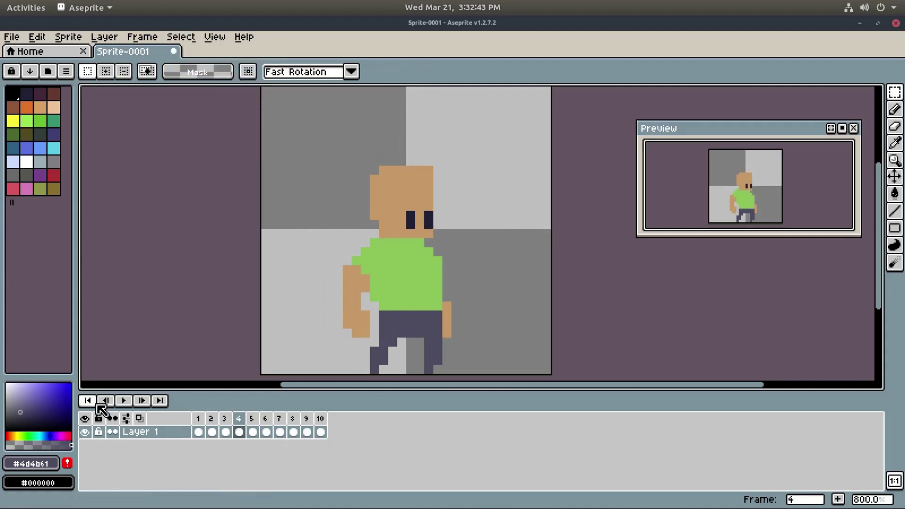
Make the Preview window taller and enlarge the sprite inside it to show the whole character
scroll(791, 194, "up", 1)
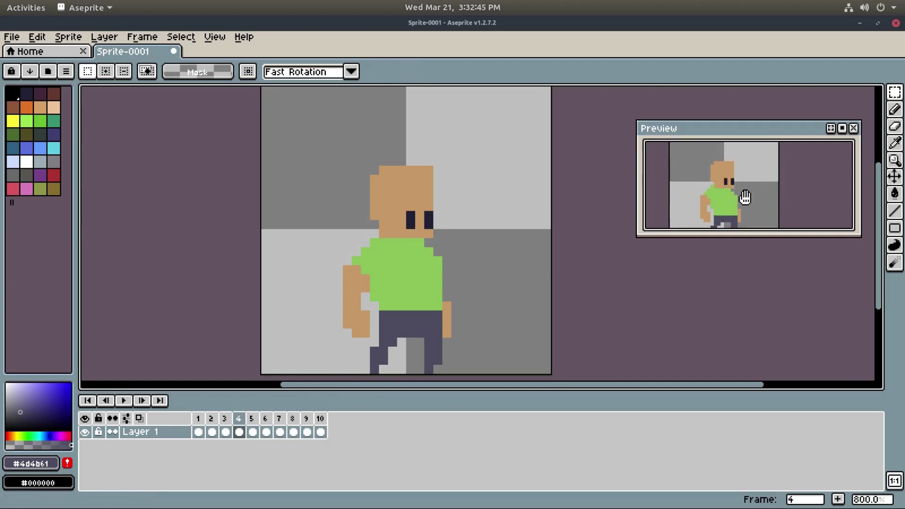
left_click_drag(753, 231, 755, 267)
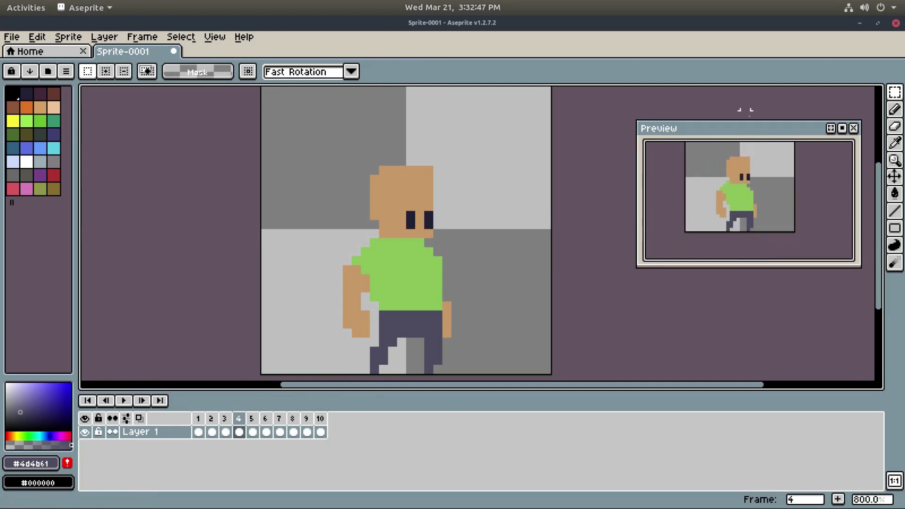
left_click_drag(750, 122, 756, 100)
scroll(750, 161, "up", 1)
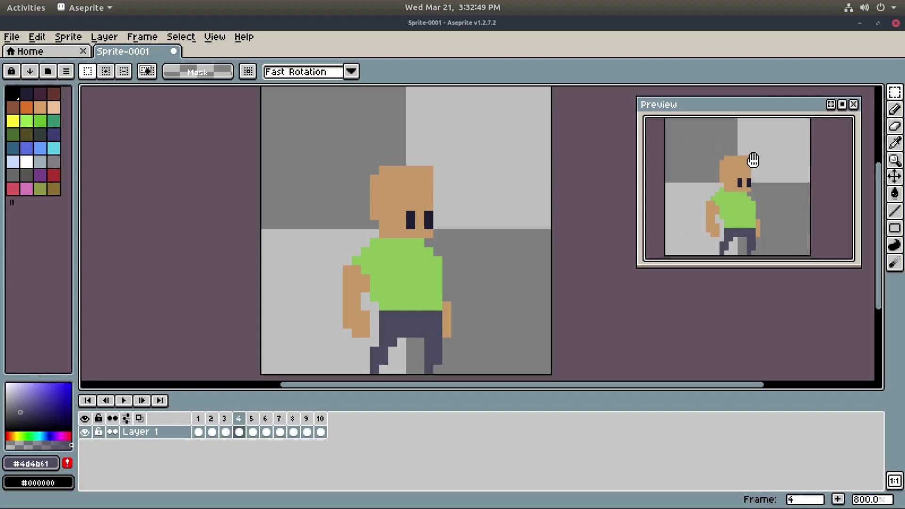
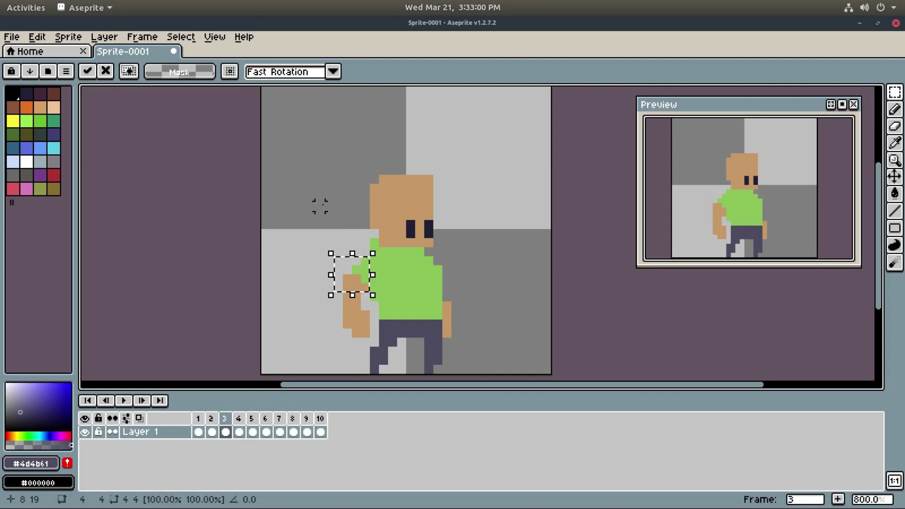
Clear the selection on frame 3 and erase the stray green pixel beside the neck
left_click(185, 37)
left_click(194, 63)
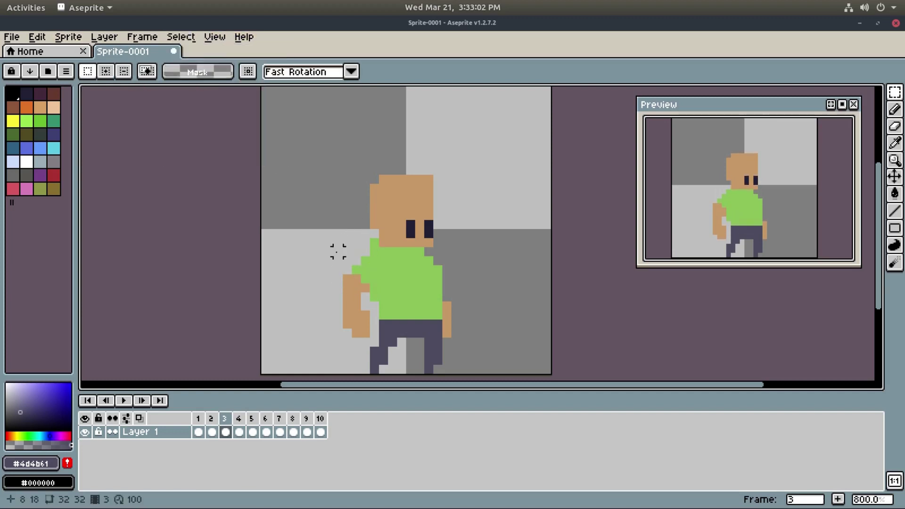
key("e")
left_click(374, 243)
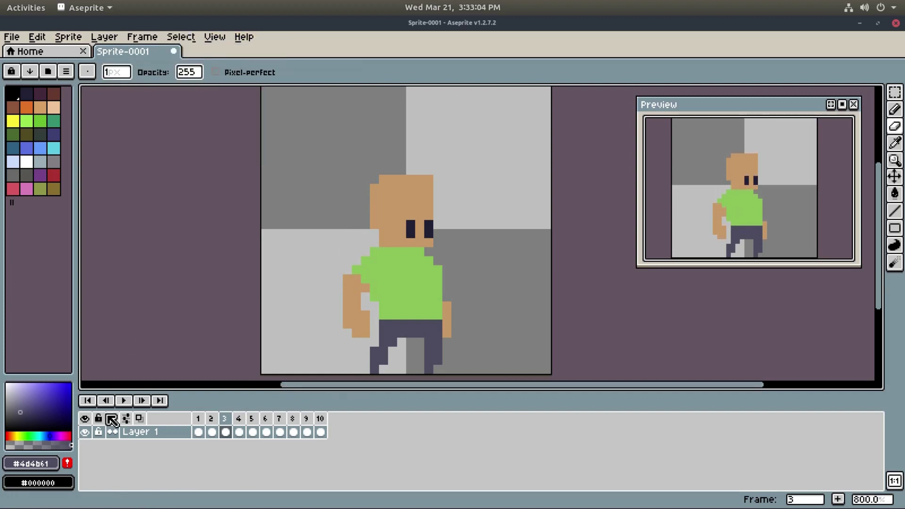
Play the animation, stop it, and step through frames 1 to 4 to check the bobbing motion
left_click(124, 400)
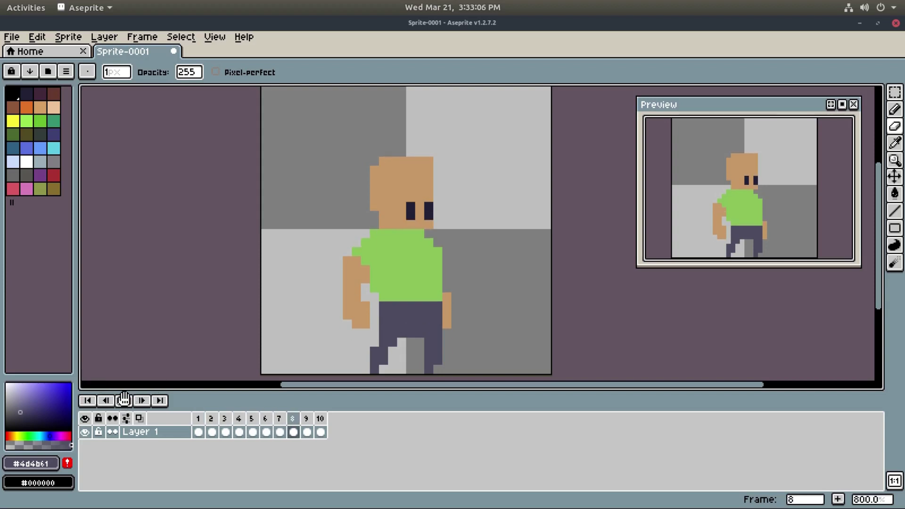
left_click(124, 400)
left_click(202, 419)
key("Right")
key("Right")
key("Right")
key("Left")
key("Left")
key("Left")
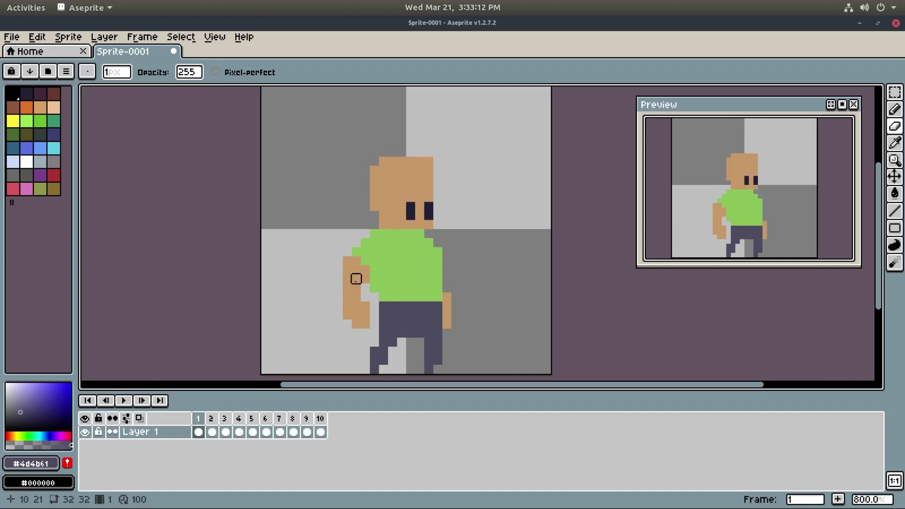
Step back and forth through frames 1 to 5 to compare the arm and shoulder positions
key("Right")
key("Right")
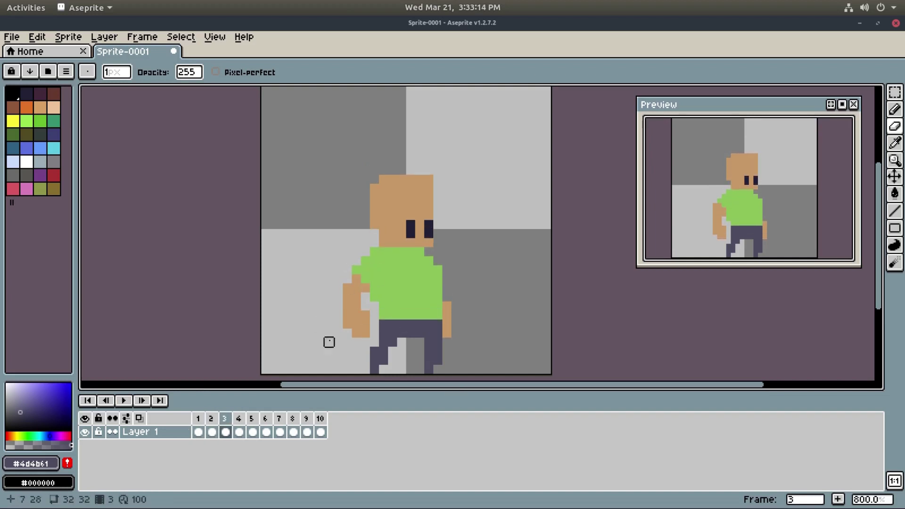
key("Left")
key("Left")
key("Right")
key("Right")
key("Right")
key("Right")
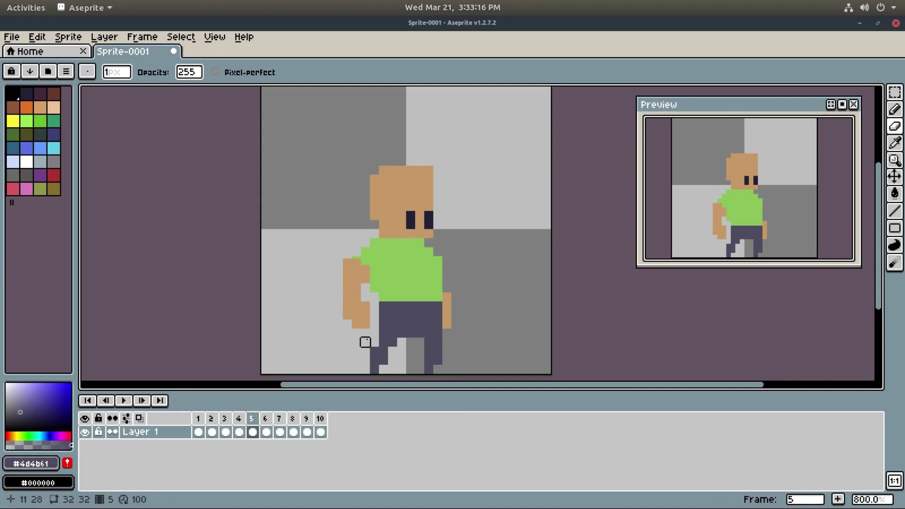
key("Left")
key("Left")
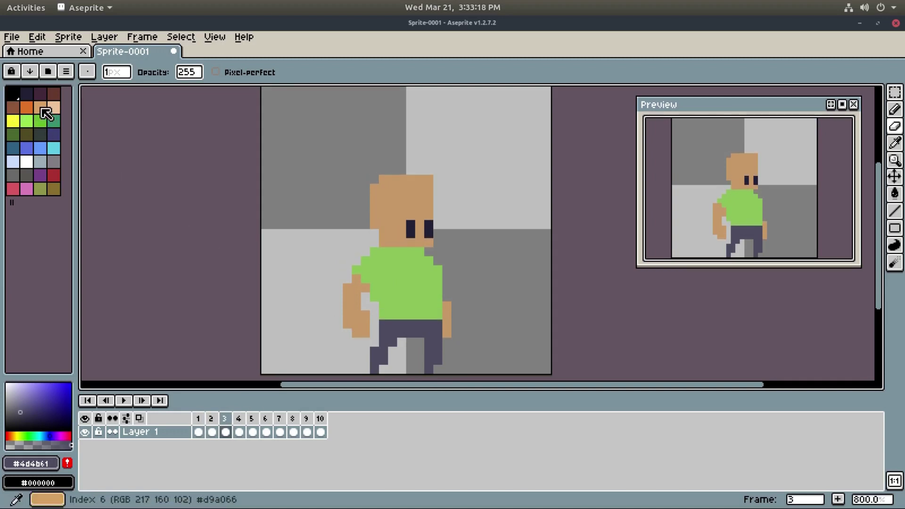
Undo the erased pixel at the back arm's upper corner on frame 3 and recheck the neighbouring frames
key("Right")
key("ctrl+z")
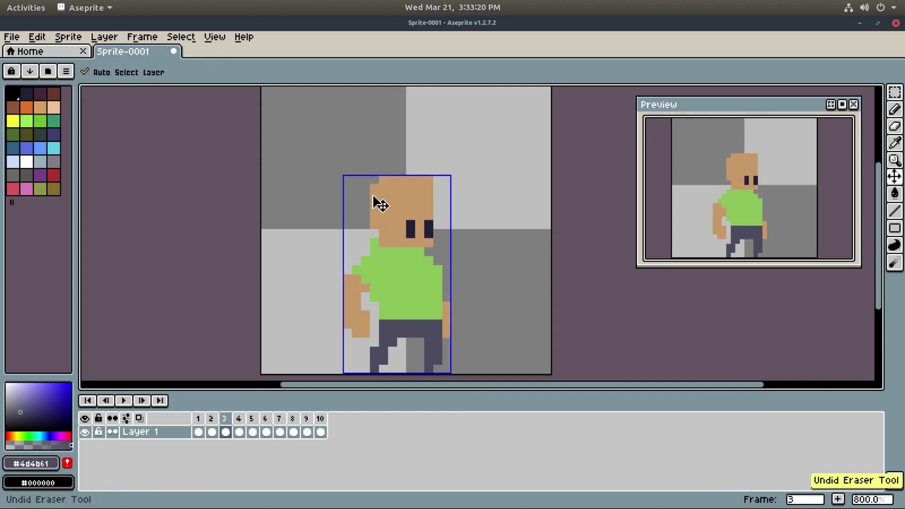
key("ctrl+y")
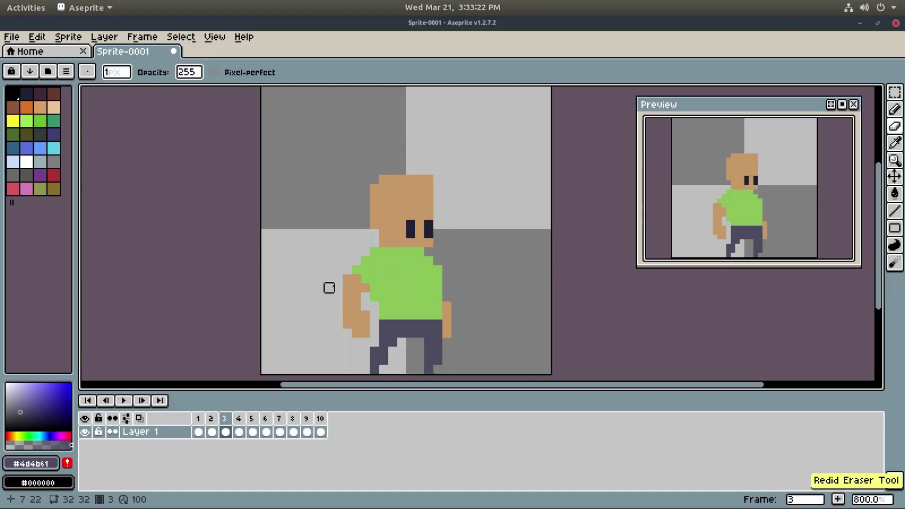
key("Right")
key("Left")
key("Left")
key("Left")
key("Right")
key("Right")
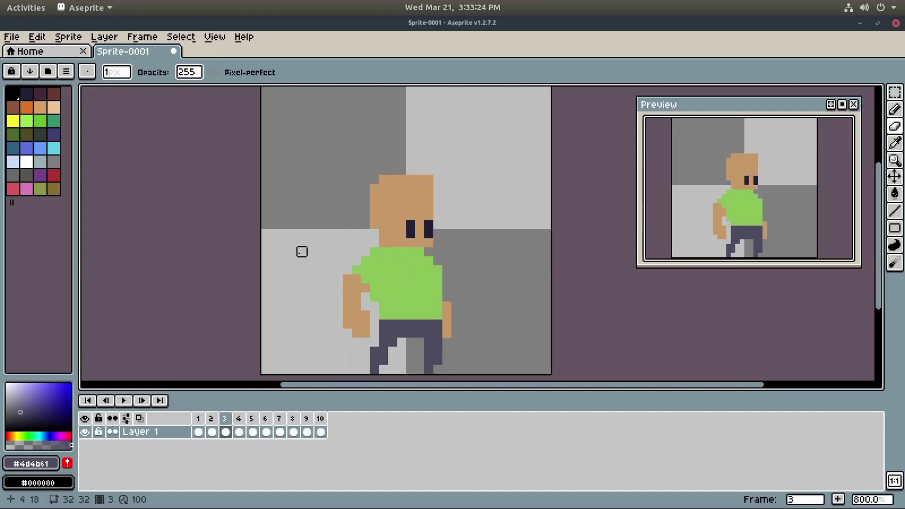
On frame 3, select the back arm with the rectangular marquee, move it down one pixel and deselect
left_click(895, 92)
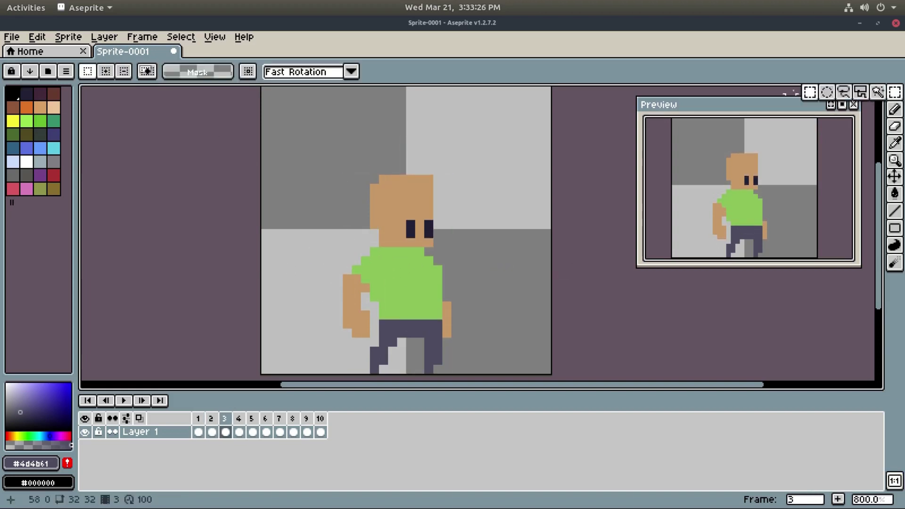
left_click_drag(347, 269, 371, 348)
left_click_drag(359, 300, 363, 310)
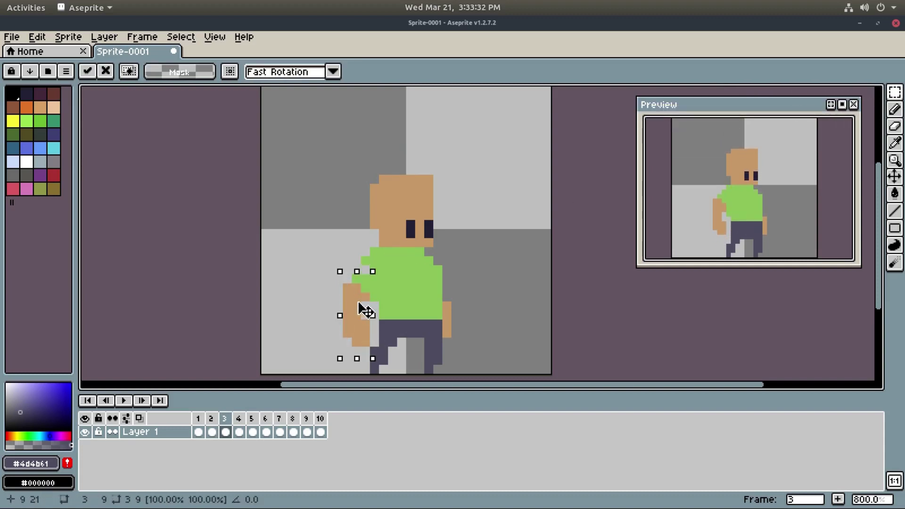
left_click(179, 36)
left_click(193, 65)
Fill the gap at the shirt's shoulder on frame 3 with the shirt's own green, #8cc259, and compare neighbouring frames
key("i")
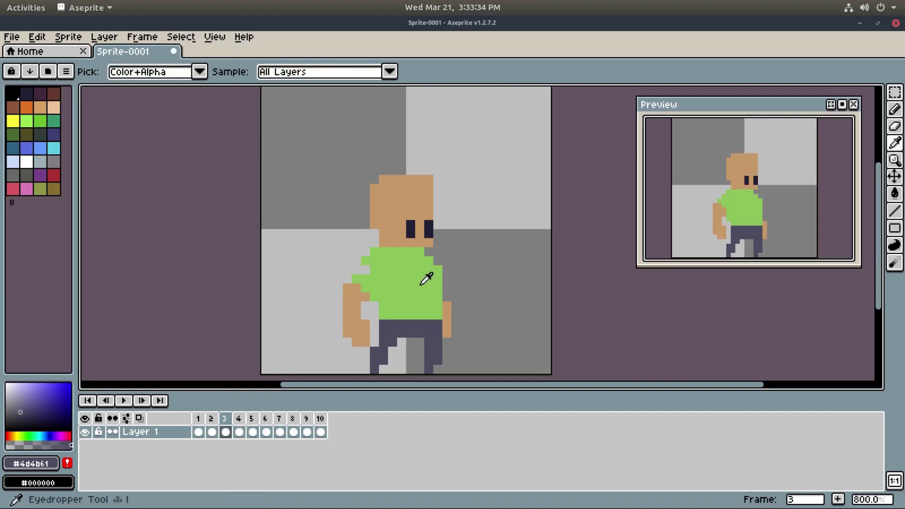
left_click(405, 289)
key("b")
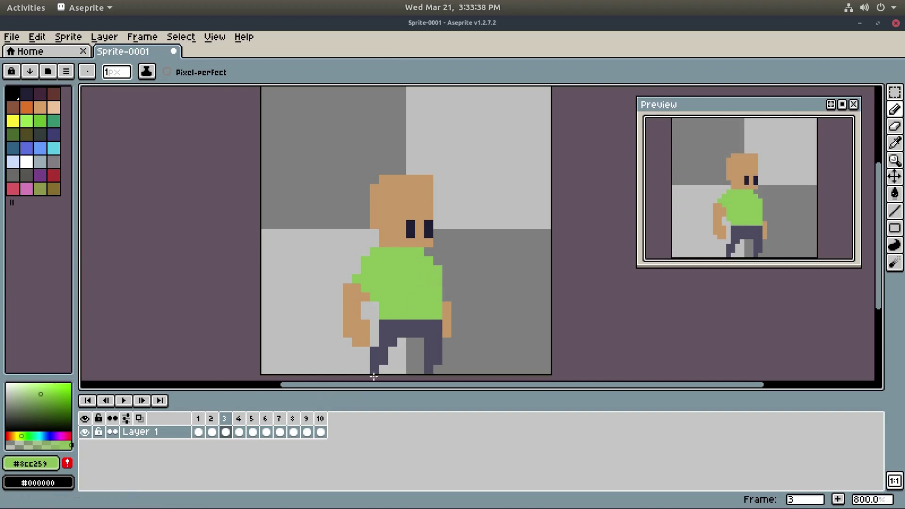
key("Left")
key("Right")
key("Right")
key("Left")
key("Right")
key("Right")
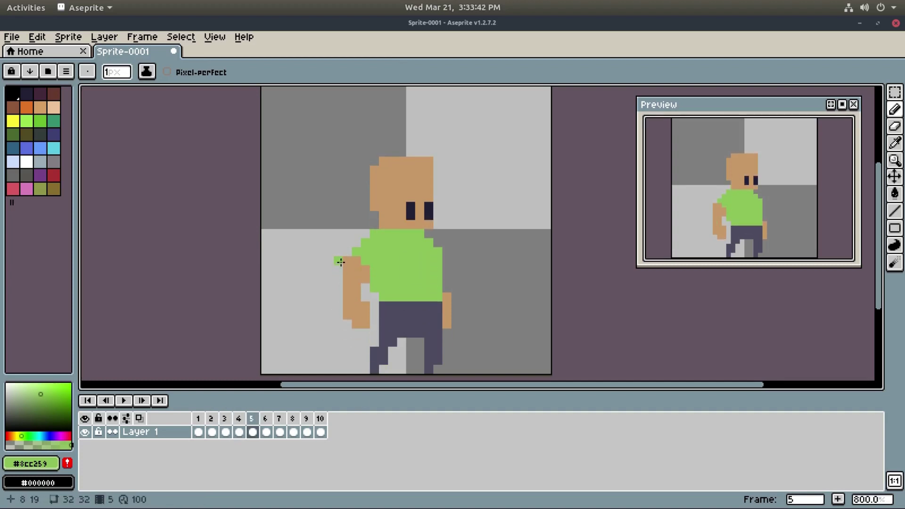
Select the back arm and nudge it slightly, then select the front arm and lower it one pixel on frame 3
key("m")
left_click_drag(325, 230, 370, 337)
left_click(357, 282)
left_click_drag(351, 269, 354, 265)
left_click_drag(493, 352, 456, 309)
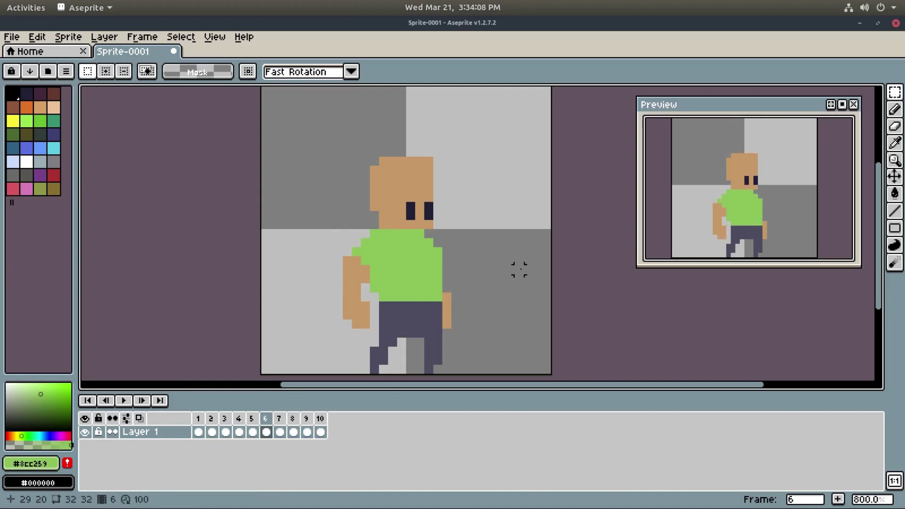
On frame 3, select the head with the rectangular marquee, lower it one pixel and deselect
key("Left")
key("Left")
key("Left")
key("Left")
key("Left")
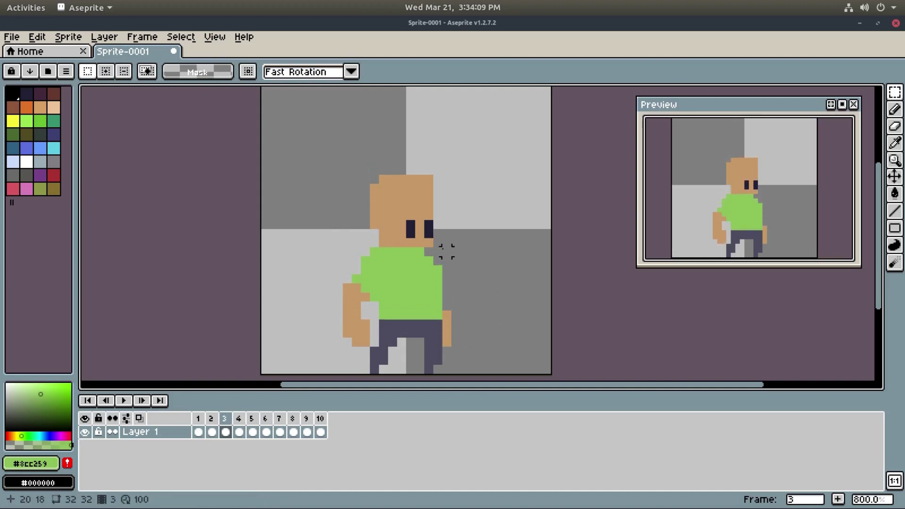
key("Right")
key("Right")
left_click_drag(349, 145, 473, 250)
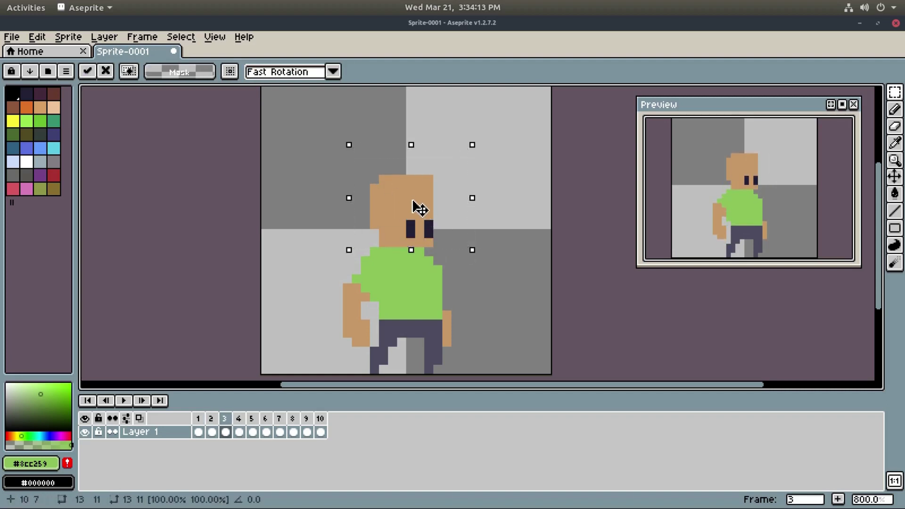
left_click_drag(413, 200, 413, 206)
left_click(181, 36)
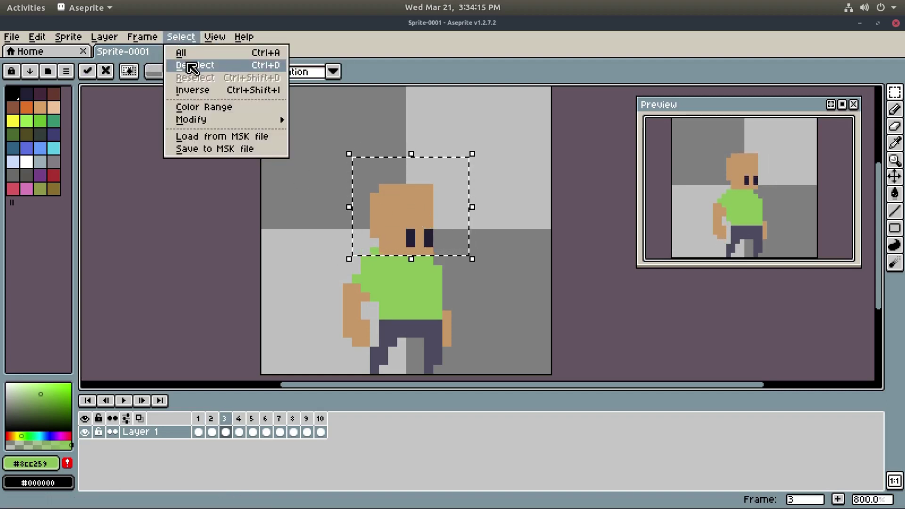
left_click(181, 63)
On frame 4, select the head with the rectangular marquee, lower it one pixel and deselect
key("Right")
left_click_drag(450, 235, 360, 146)
left_click_drag(404, 202, 405, 211)
left_click(180, 36)
left_click(193, 64)
Select the head area with the marquee on frame 6 and use that selection to raise the head one pixel on frame 5
key("Right")
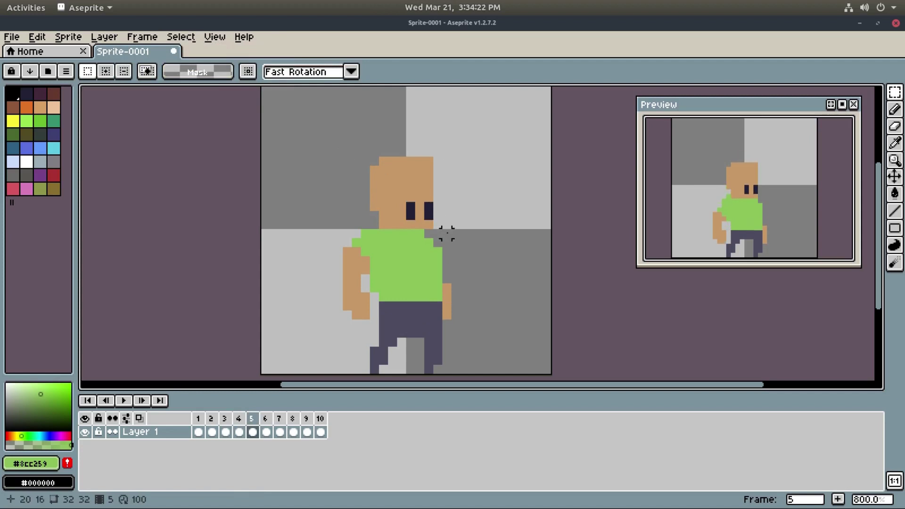
key("Right")
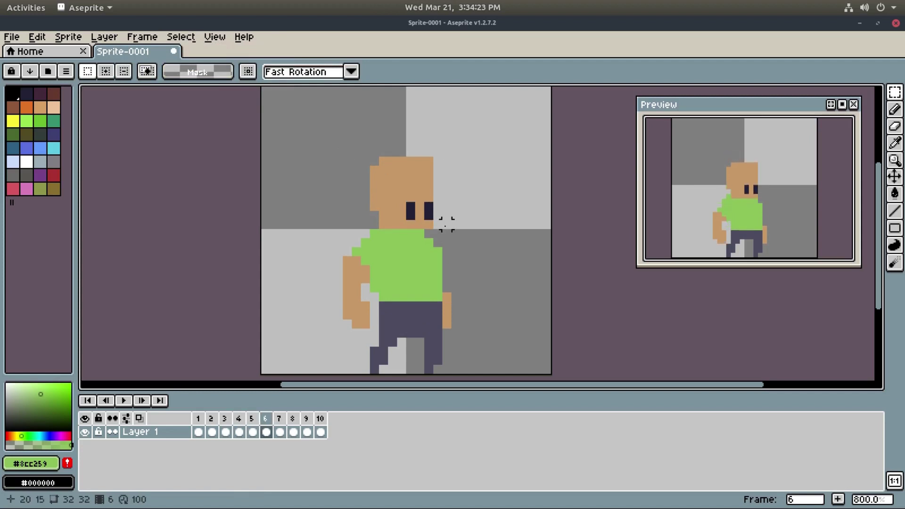
left_click_drag(438, 225, 438, 225)
left_click_drag(364, 152, 360, 147)
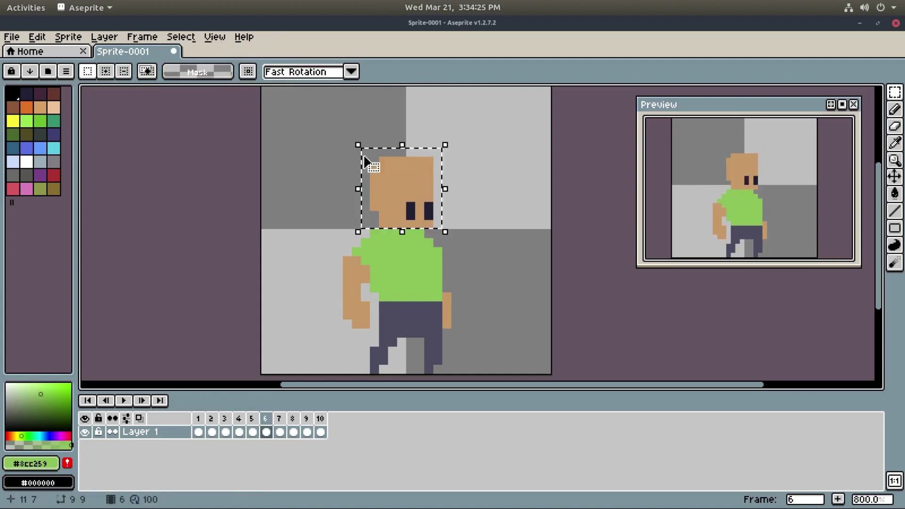
left_click(251, 419)
left_click_drag(419, 196, 420, 187)
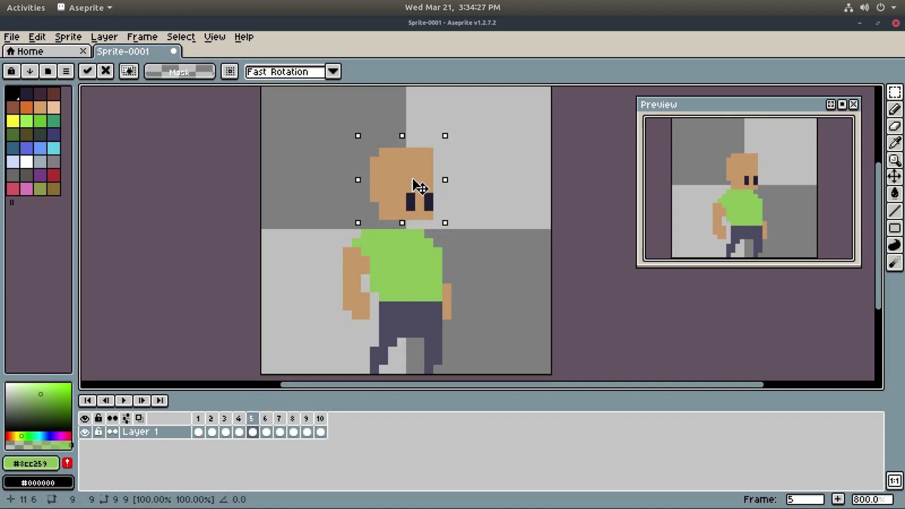
On frame 6, select the head together with the top of the shirt and lower them one pixel
left_click(266, 419)
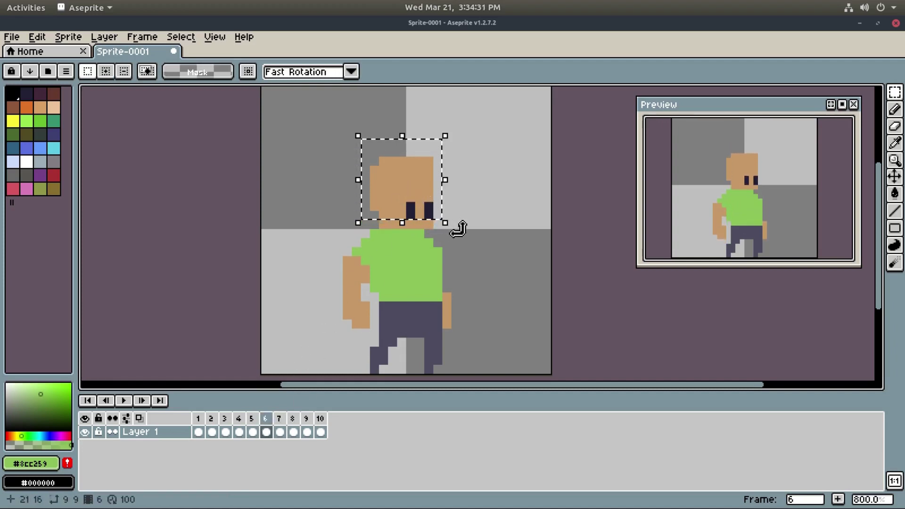
mouse_move(465, 234)
left_mouse_down()
mouse_move(393, 180)
mouse_move(365, 143)
left_mouse_up()
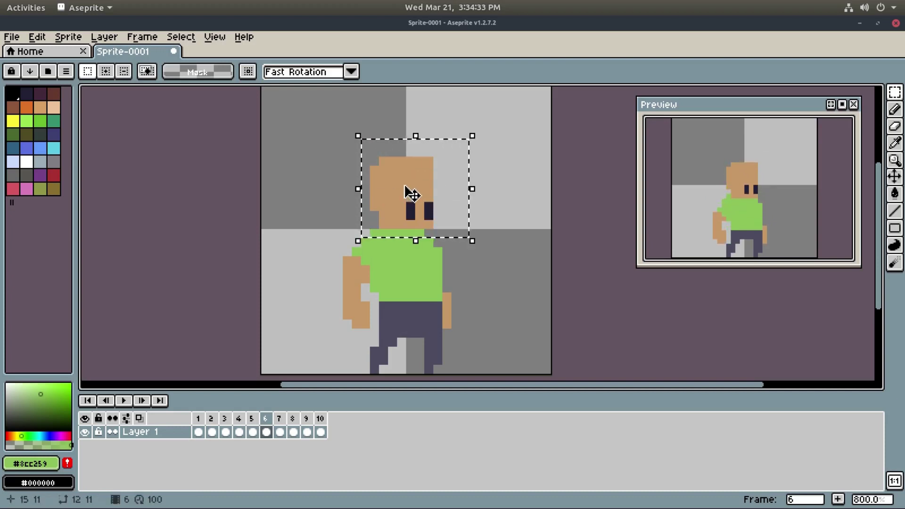
left_click_drag(405, 187, 404, 194)
left_click(501, 234)
On frame 6, select the head alone, raise it one pixel, deselect and compare with frame 7
left_click_drag(439, 236, 374, 152)
left_click_drag(402, 200, 401, 192)
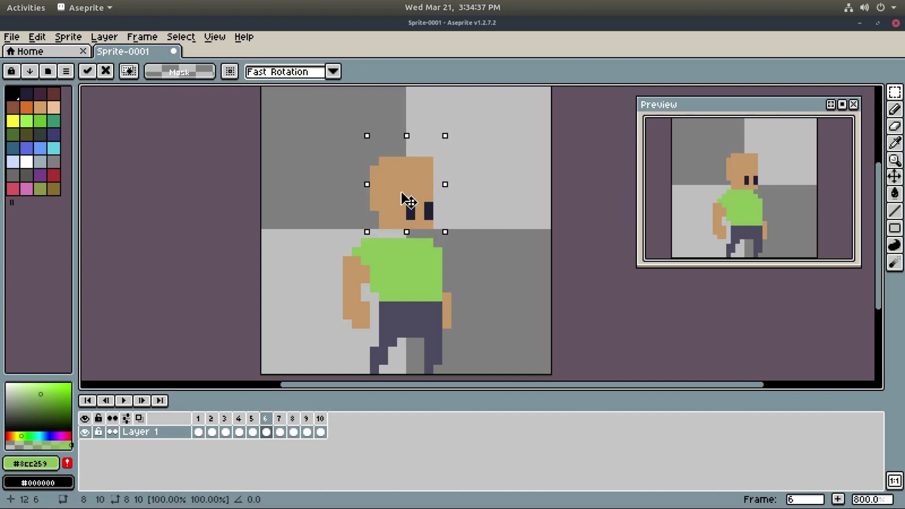
left_click(181, 37)
left_click(194, 65)
key("Right")
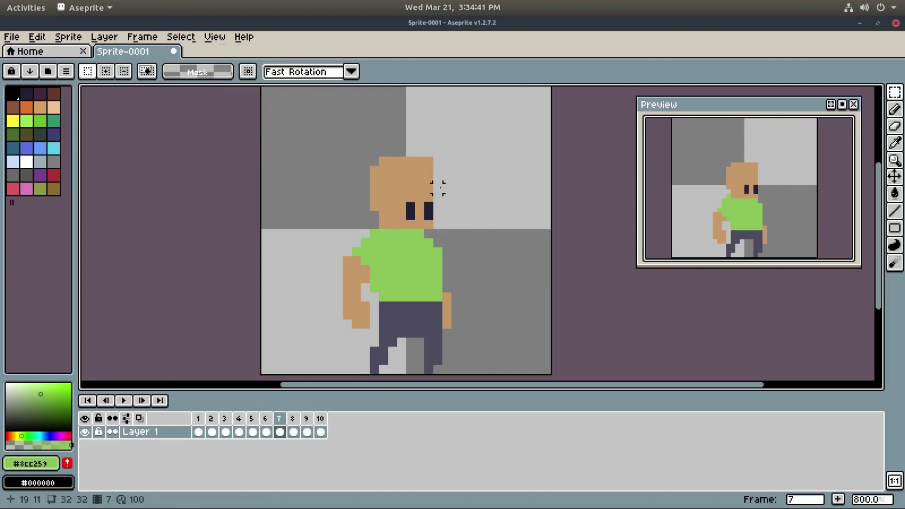
key("Left")
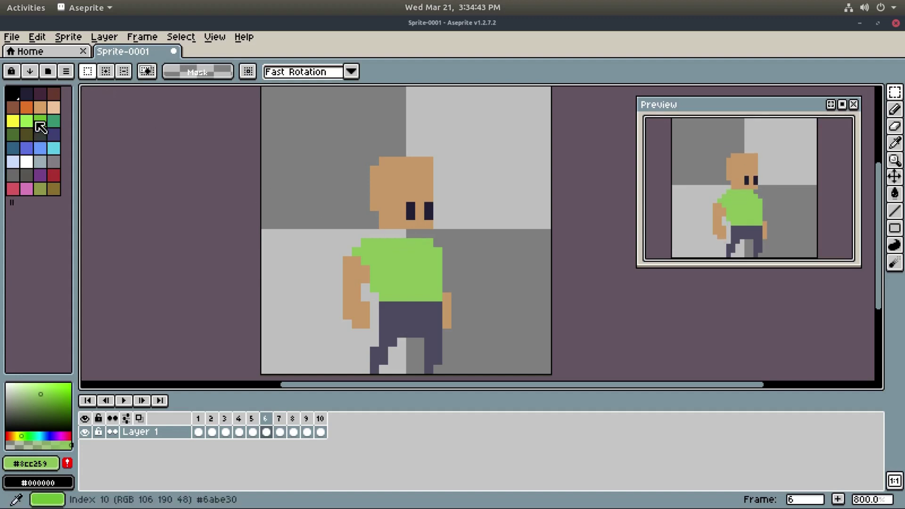
On frame 7, lower the head and shoulders one pixel, deselect, and erase the back arm's upper outer corner
key("Right")
left_click_drag(456, 251, 326, 155)
left_click_drag(437, 210, 439, 219)
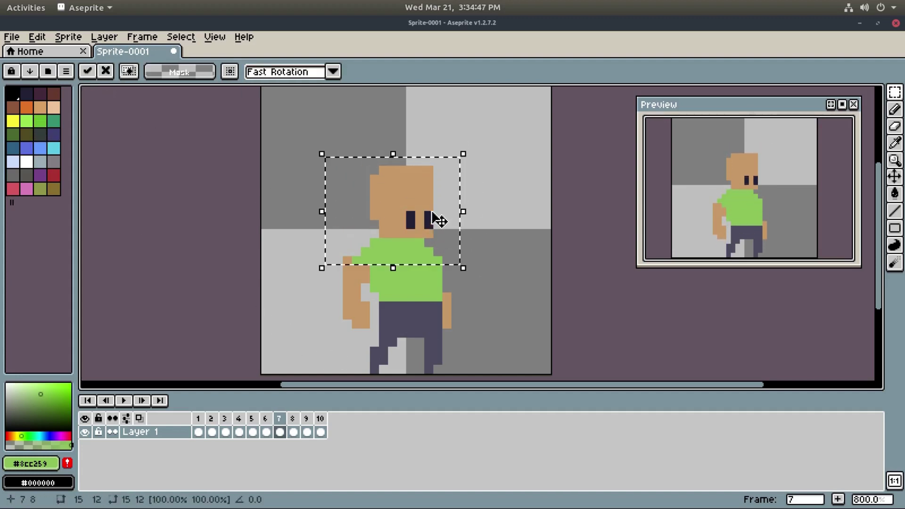
left_click(181, 36)
left_click(193, 64)
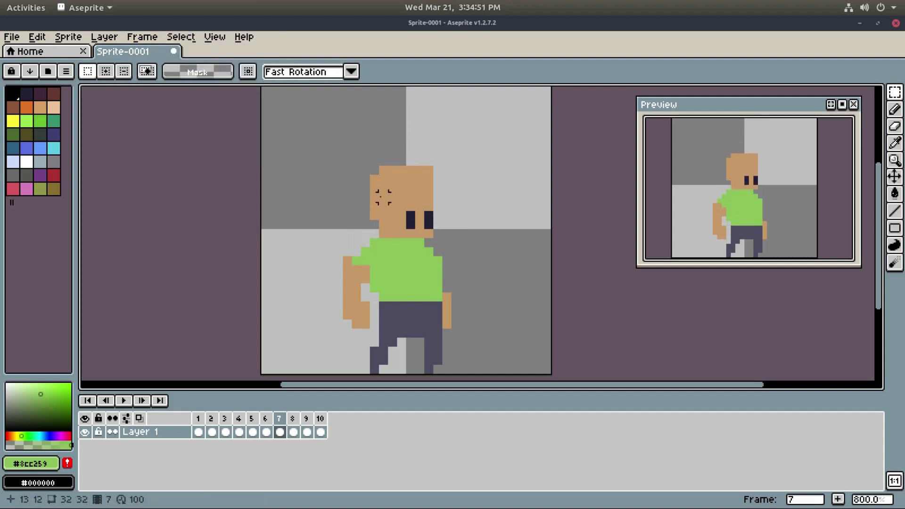
key("e")
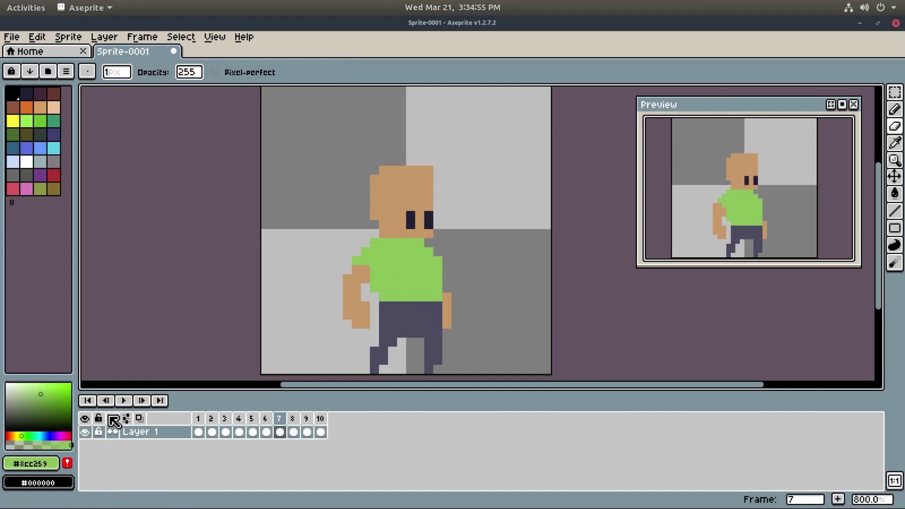
Play the animation from the first frame, stop it, and compare frames 3 and 4
left_click(91, 402)
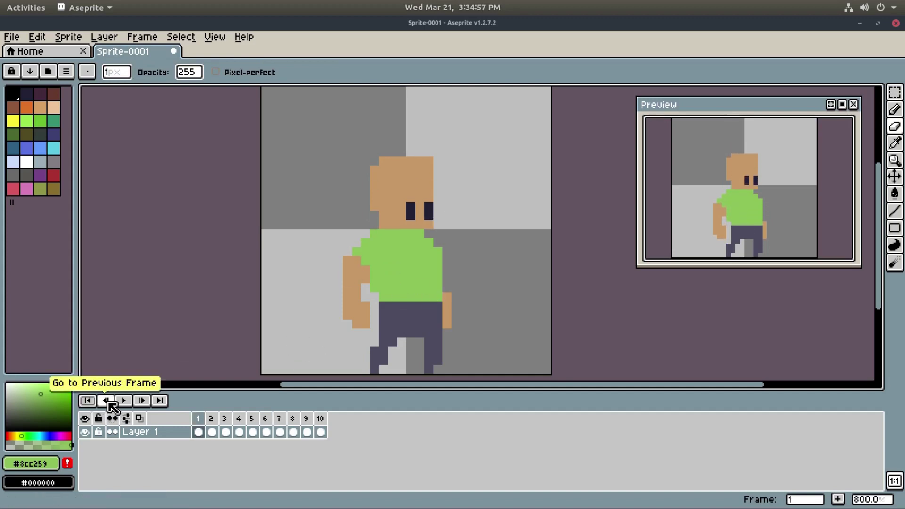
left_click(122, 401)
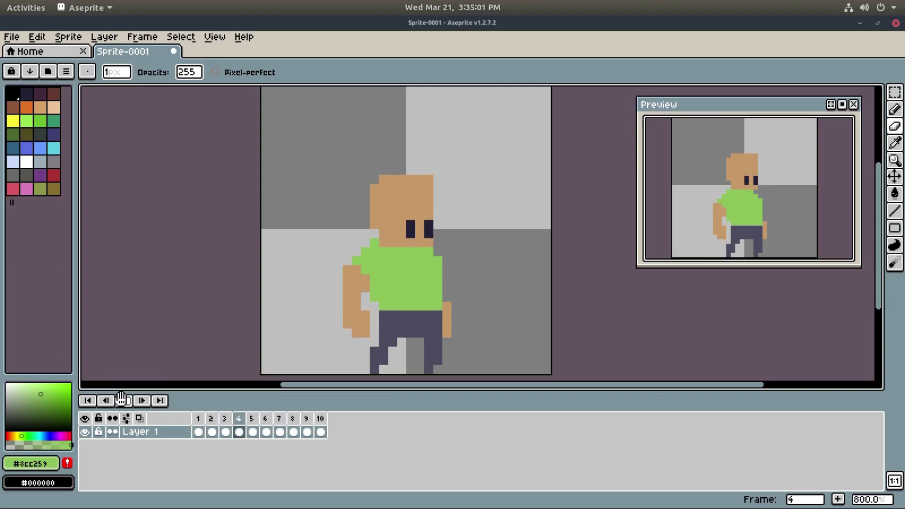
left_click(121, 401)
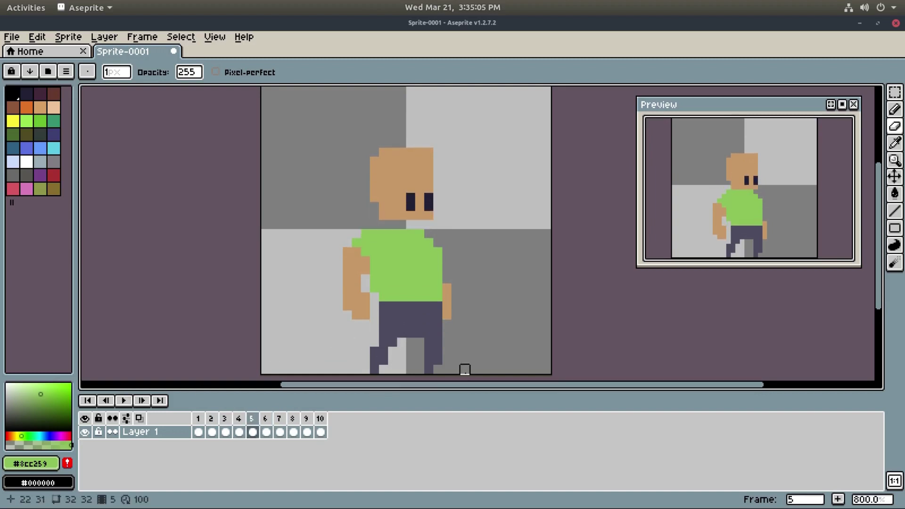
key("Left")
key("Left")
key("Right")
key("Left")
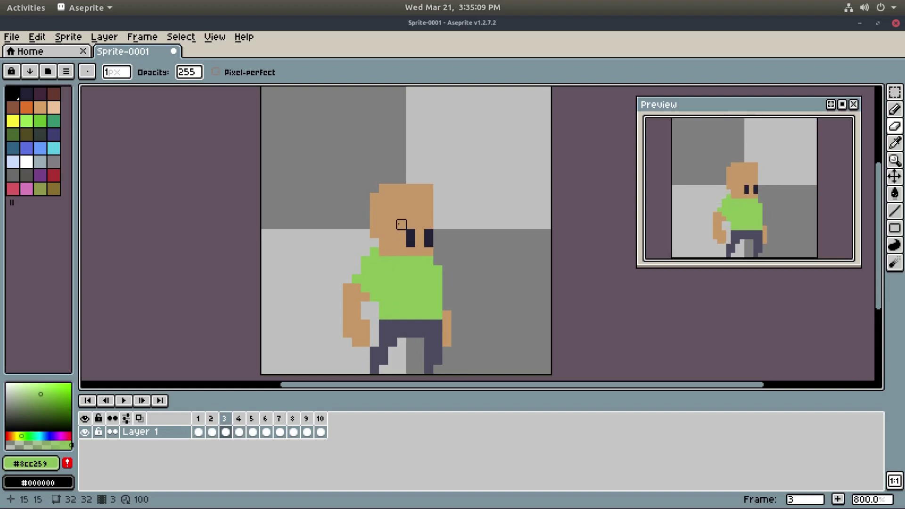
key("b")
mouse_move(302, 161)
left_mouse_down()
mouse_move(446, 347)
mouse_move(546, 161)
left_mouse_up()
key("ctrl+z")
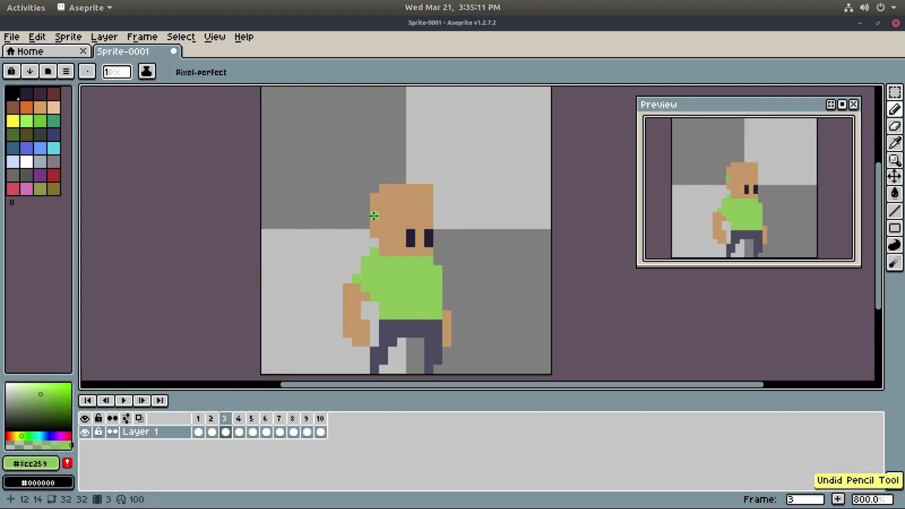
On frame 3, select the head, torso, arms and upper legs with the marquee, move them down one pixel and deselect
key("m")
left_click_drag(289, 147, 516, 348)
left_click_drag(417, 214, 420, 222)
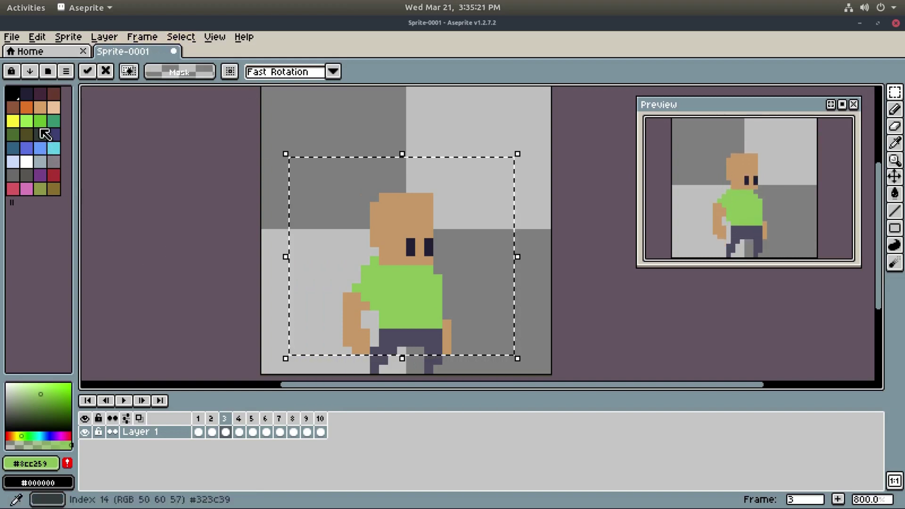
key("e")
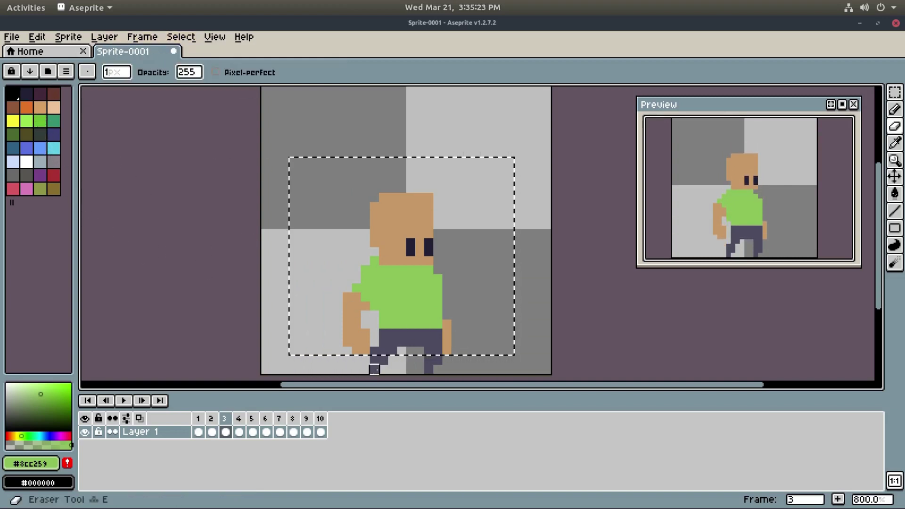
left_click(181, 37)
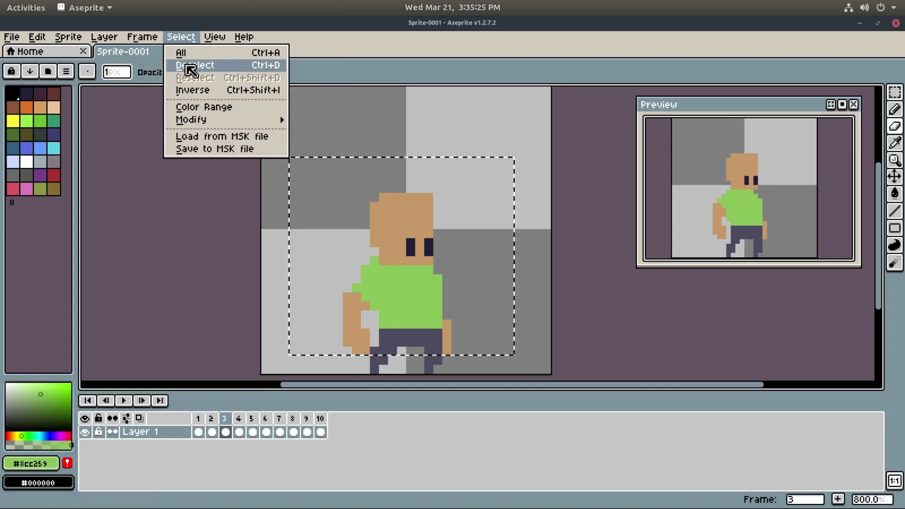
left_click(189, 66)
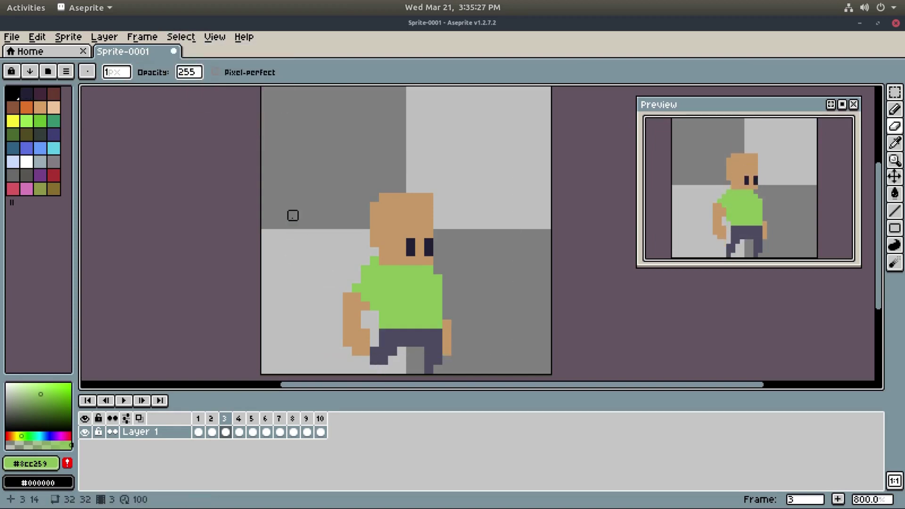
Try redrawing the back foot one pixel further back on frame 3 in the trousers' own colour, #4d4b61, and undo the changes
key("i")
left_click(393, 332)
key("b")
left_click(367, 371)
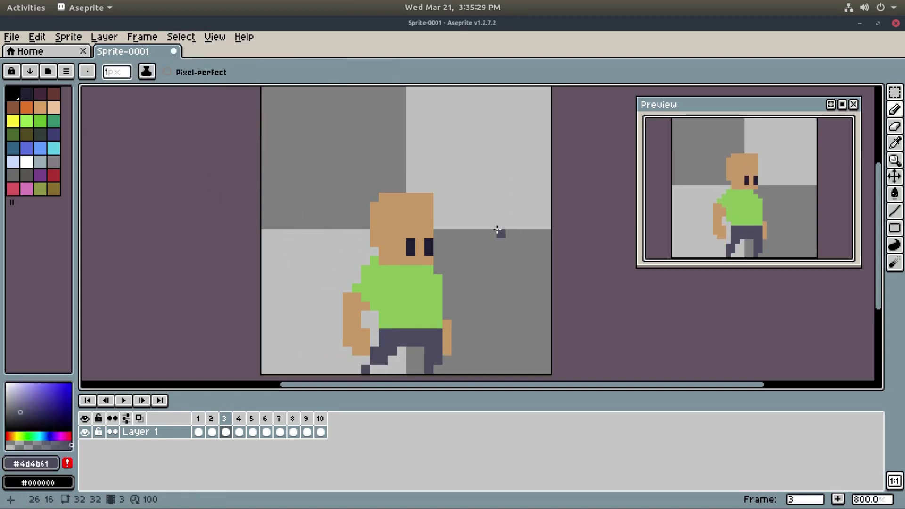
key("ctrl+z")
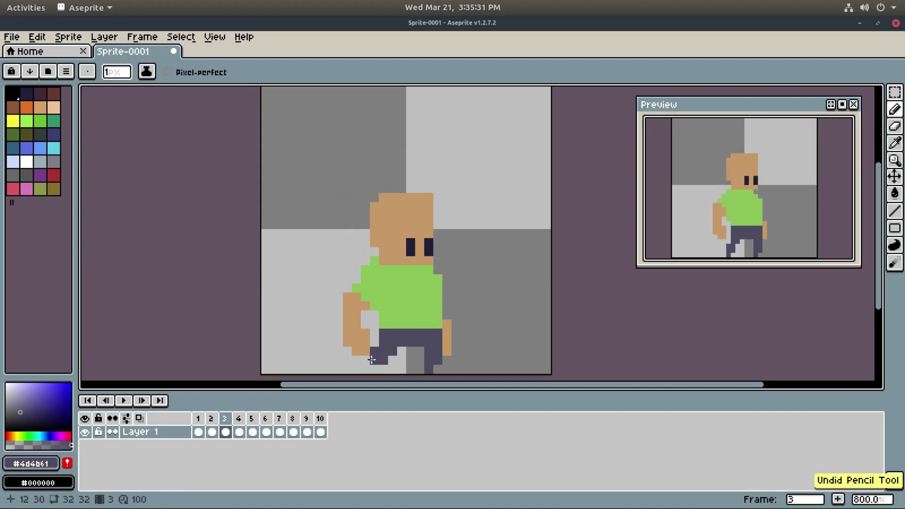
left_click_drag(366, 360, 365, 368)
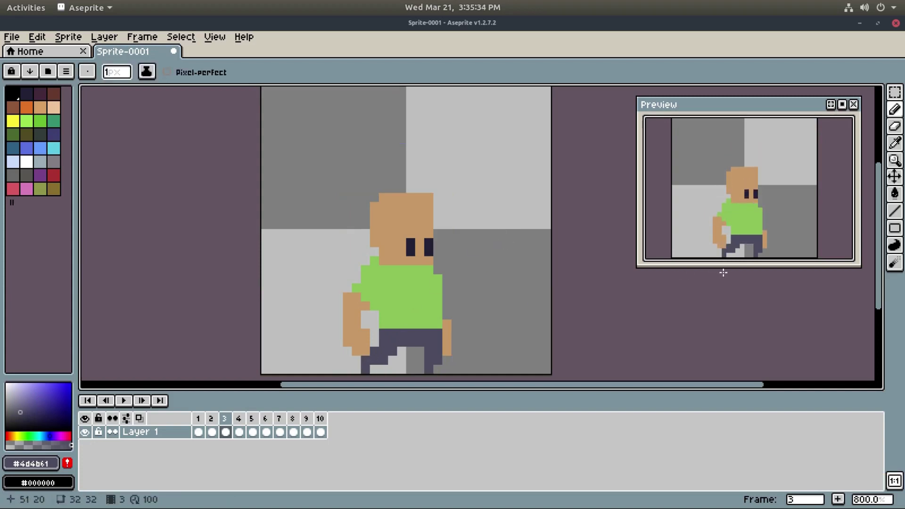
key("ctrl+z")
key("ctrl+z")
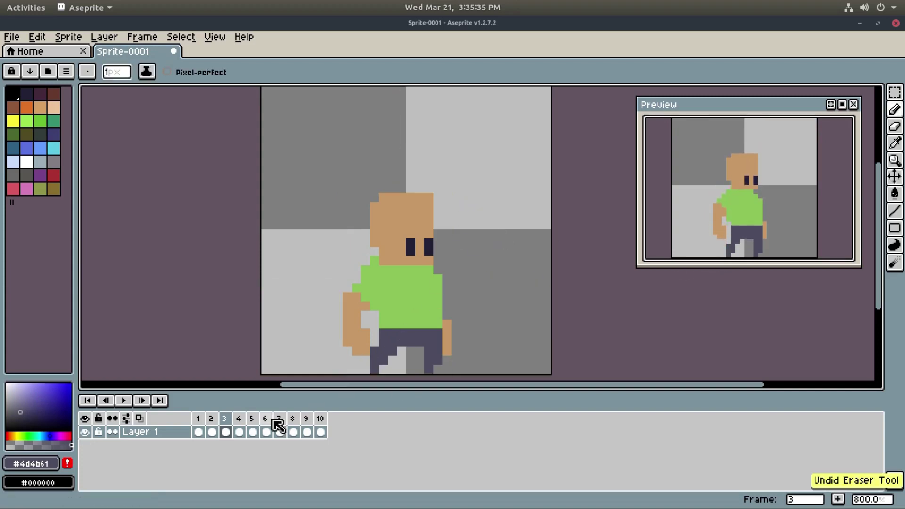
Step through the frames after frame 3 to compare the character's poses up to the end of the animation
key("Right")
key("Right")
key("Right")
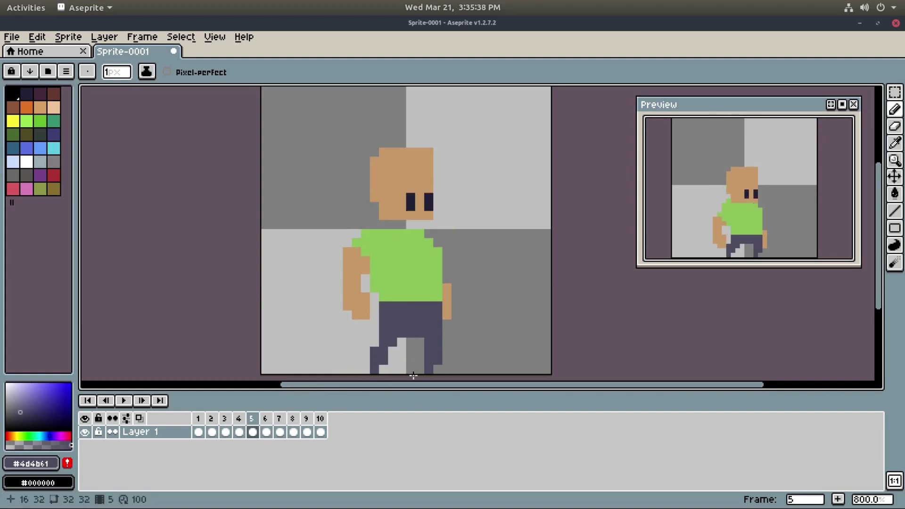
key("Right")
key("Right")
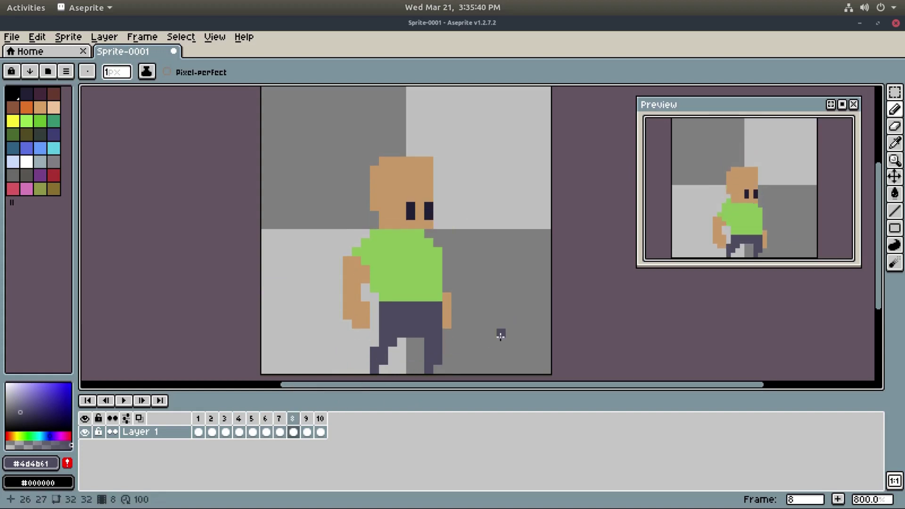
key("Right")
key("Right")
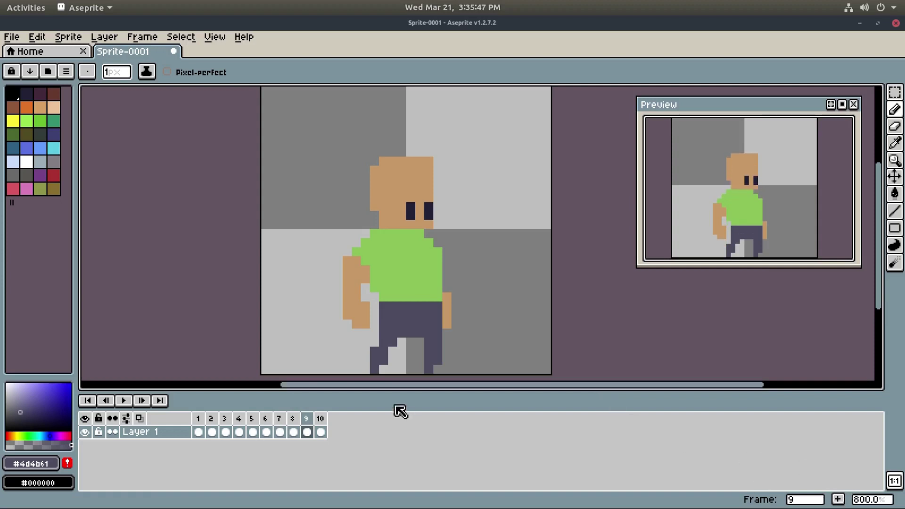
Delete frames 9 and 10 from the end of the timeline and check the remaining last frames
left_click(324, 418)
key("Delete")
key("Delete")
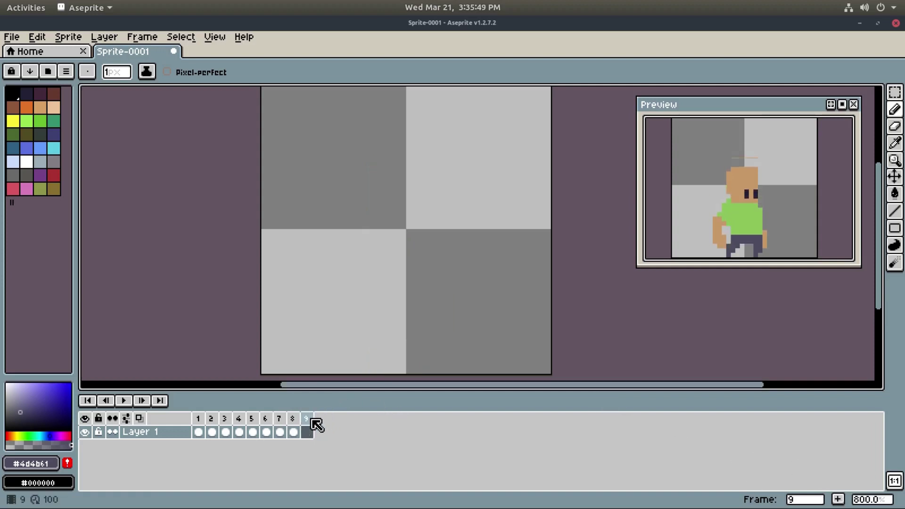
key("Delete")
key("Left")
key("Right")
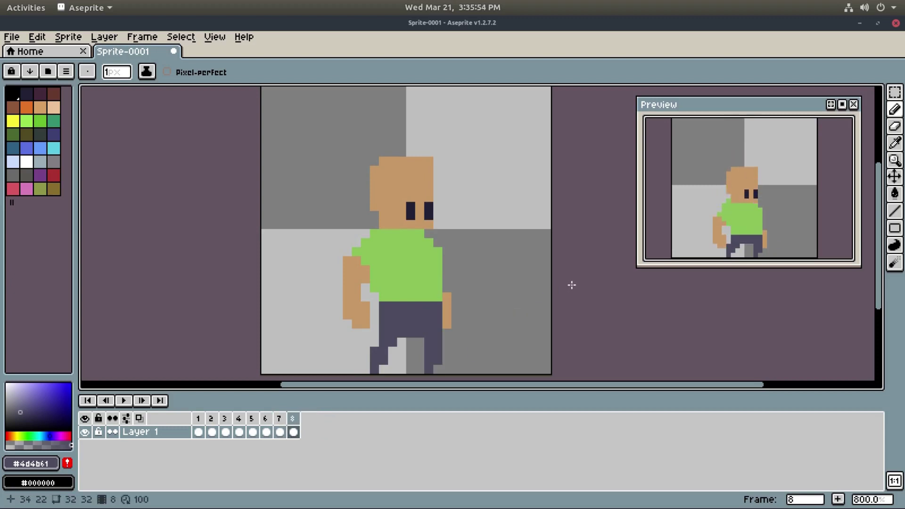
Sample the head's skin colour on frame 4 and set a darker shade of it, about HSV 30°, 45, 66, as the drawing colour
left_click_drag(572, 284, 565, 286)
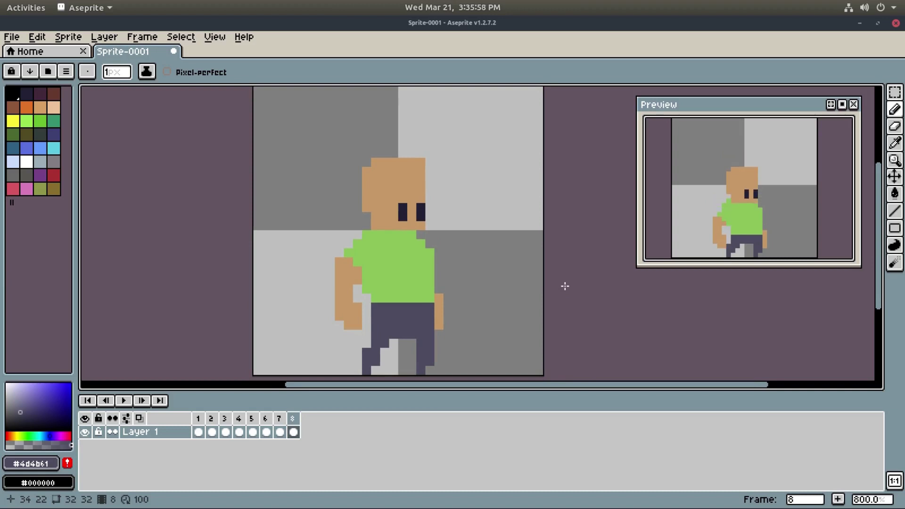
key("Left")
key("Left")
key("Left")
key("Left")
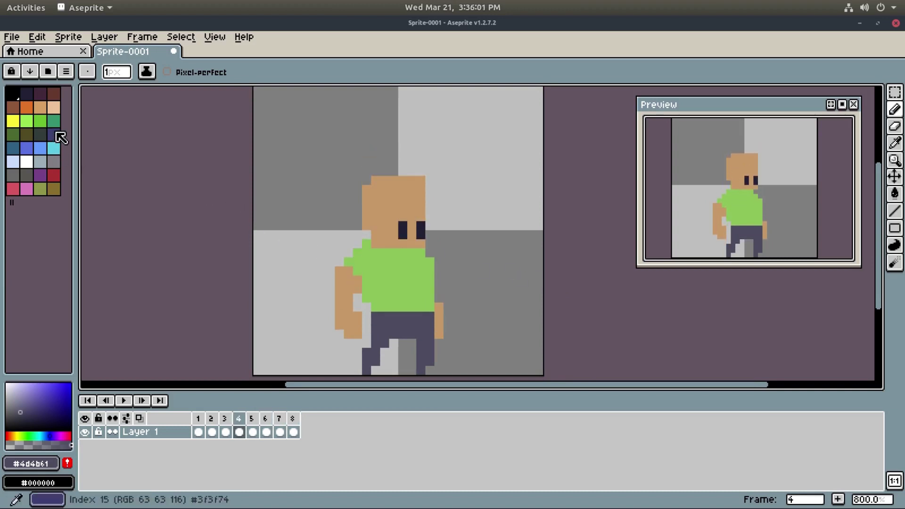
key("i")
left_click(406, 196)
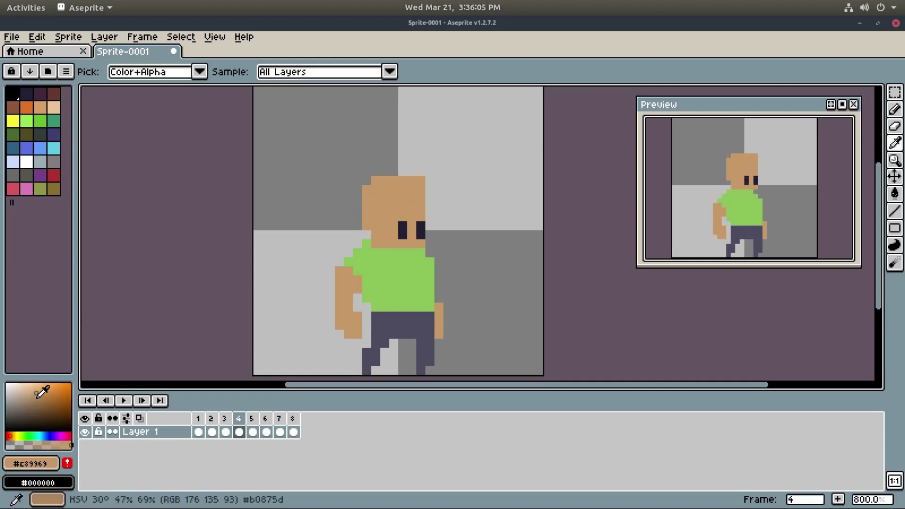
left_click(35, 399)
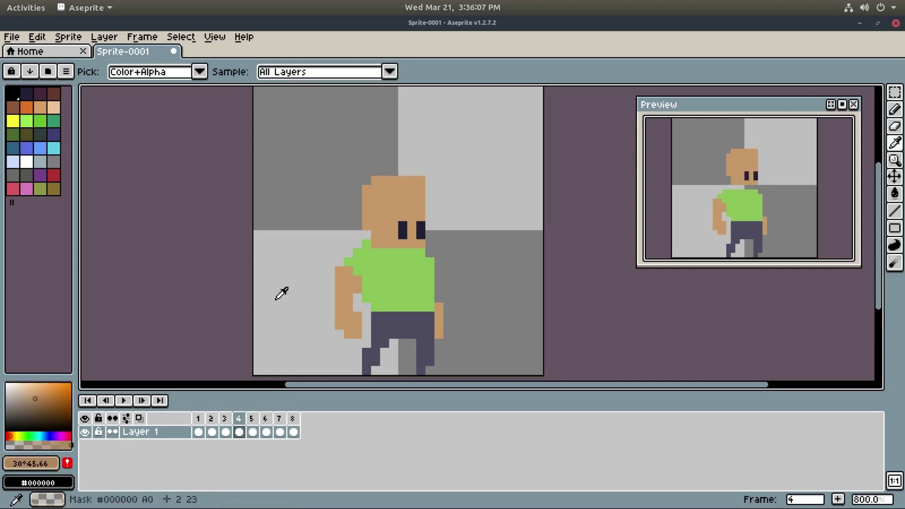
Paint a one-pixel-high, four-pixel-wide neck strip between the head and shirt on frame 5 in the darker skin shade
key("Right")
key("b")
left_click(383, 233)
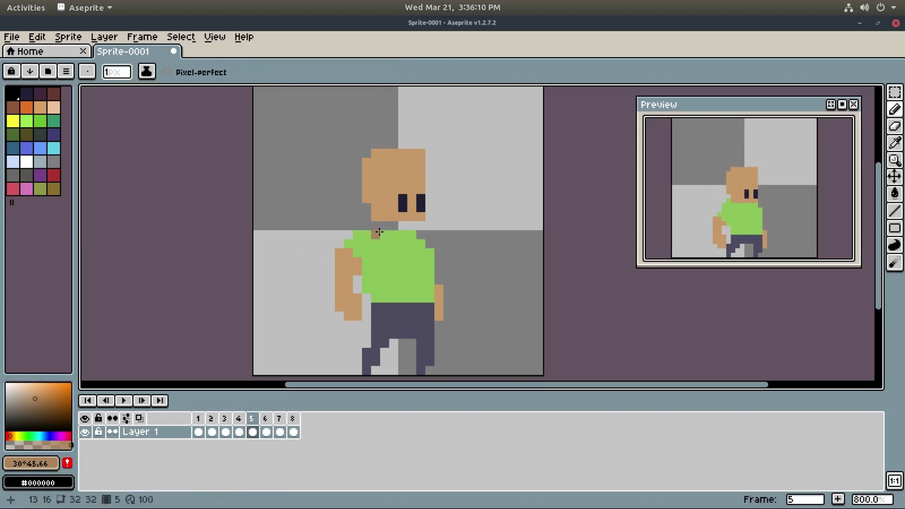
mouse_move(377, 227)
left_mouse_down()
mouse_move(409, 260)
mouse_move(391, 235)
left_mouse_up()
key("Right")
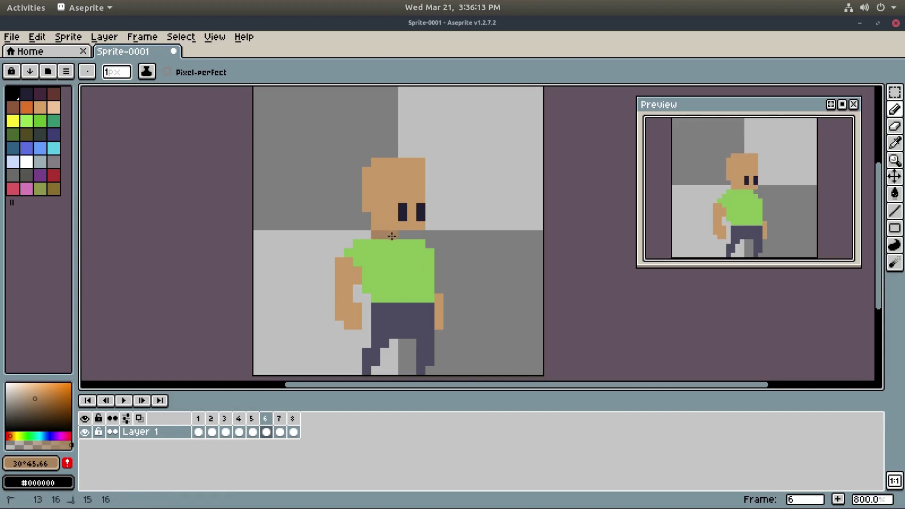
Step through the frames after frame 5 and around the loop to examine the gap between the head and shirt
key("Right")
key("Right")
key("Right")
key("Right")
key("Right")
key("Right")
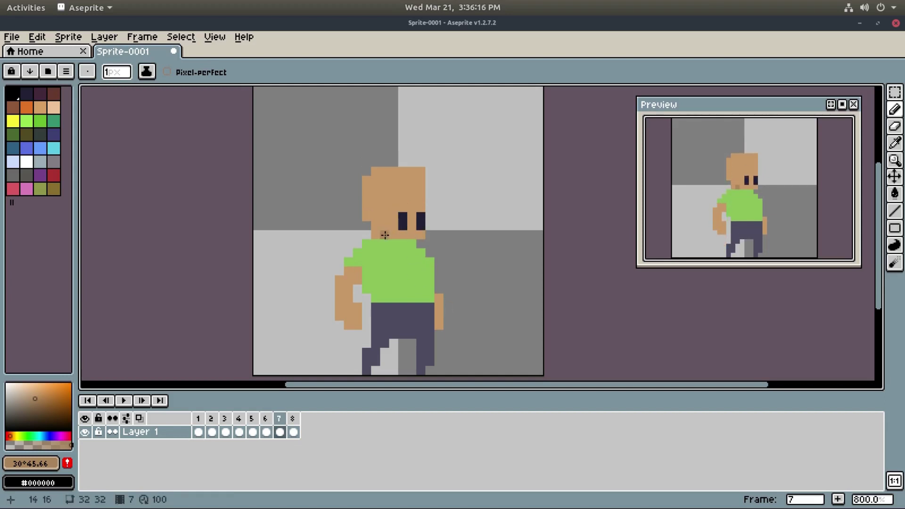
key("Right")
key("Right")
key("Right")
key("Right")
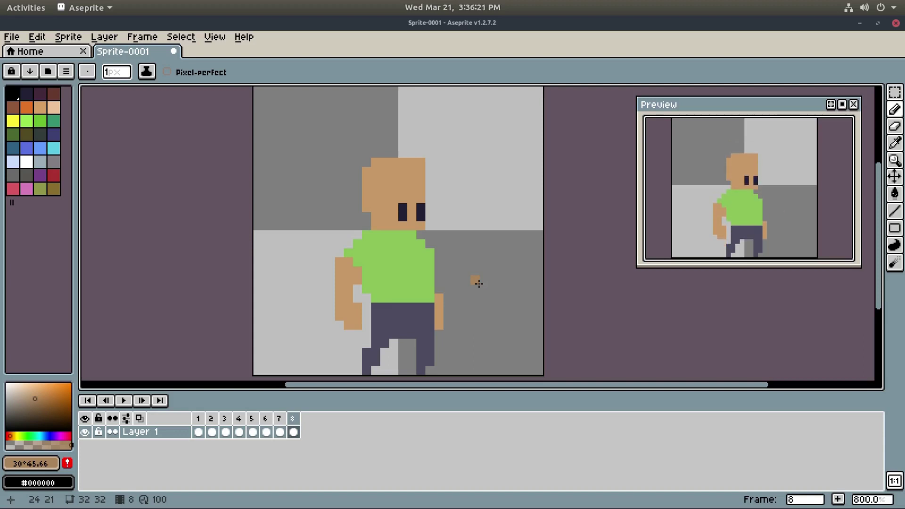
Bring the whole character into view, play the animation to check the motion and stop it
left_click_drag(488, 310, 493, 304)
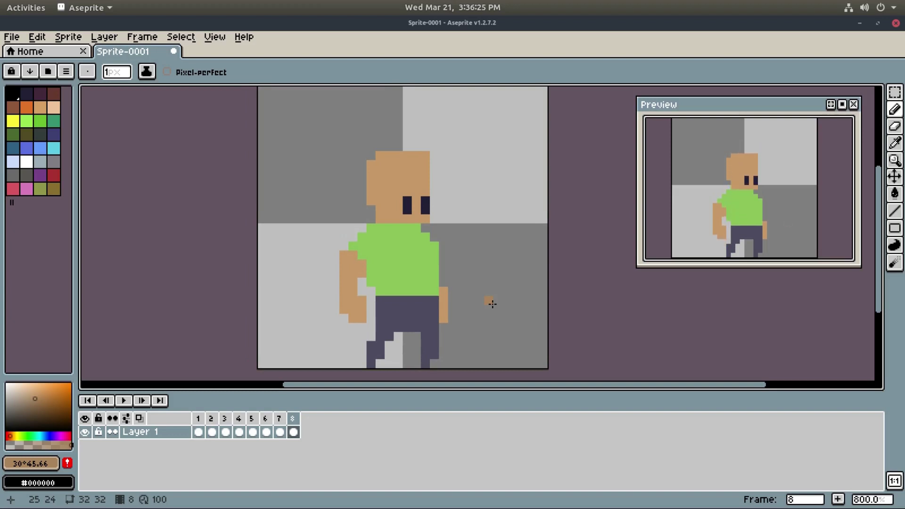
scroll(550, 270, "down", 1)
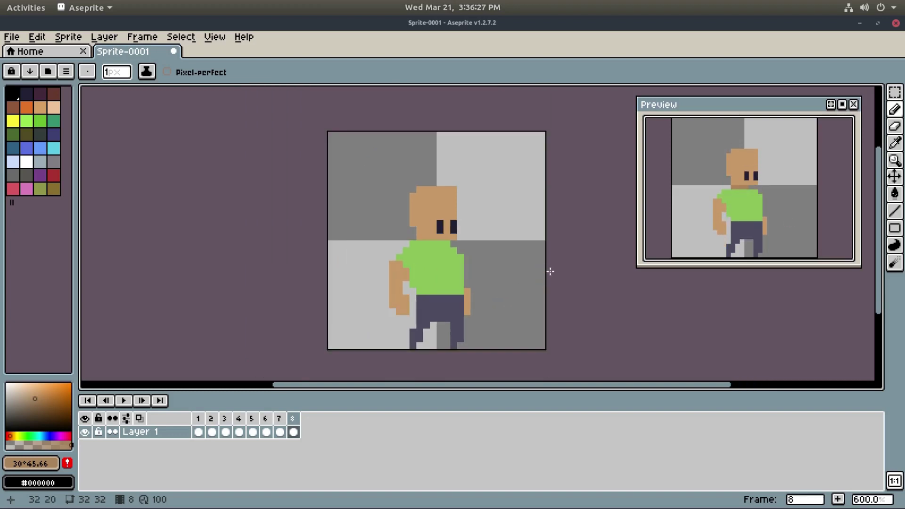
scroll(556, 275, "right", 1)
left_click(124, 401)
left_click_drag(637, 317, 622, 314)
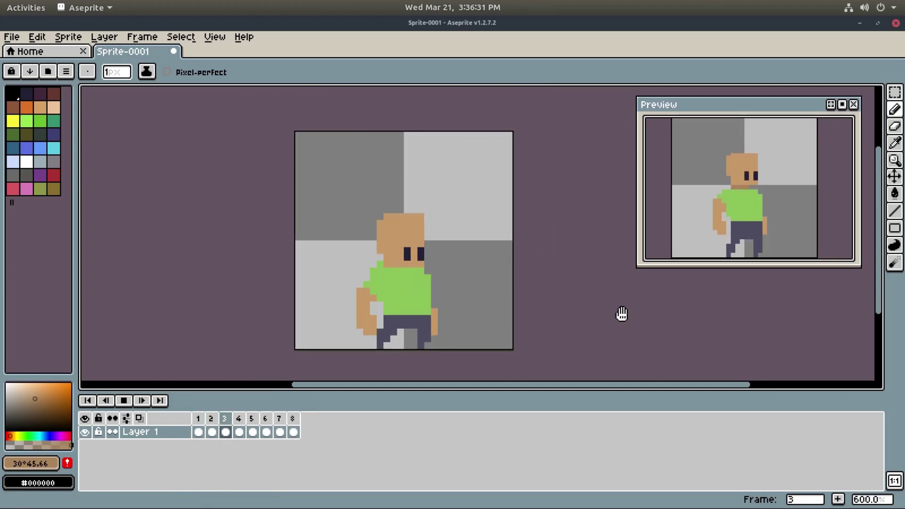
left_click(124, 400)
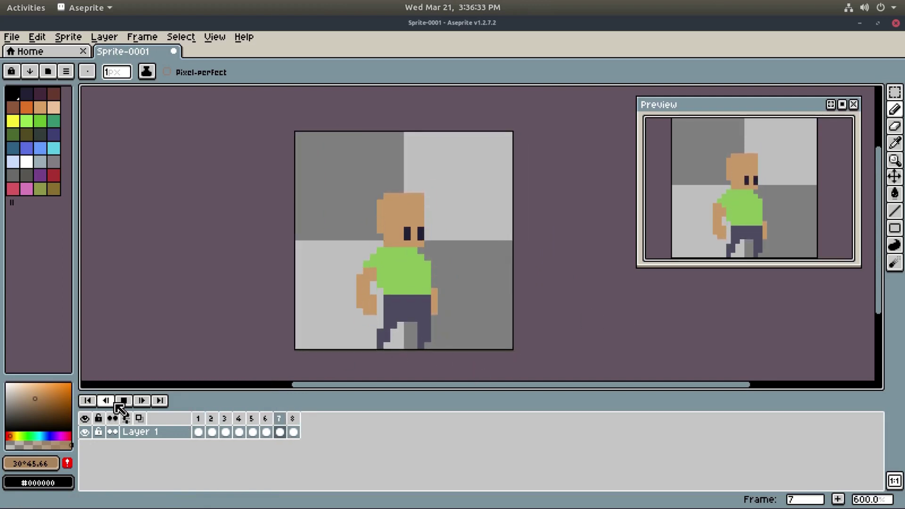
On frame 3, select the lower part of the rear arm with the marquee, move it up one pixel and deselect
scroll(396, 319, "up", 3)
left_click(197, 422)
key("Right")
key("Right")
key("Right")
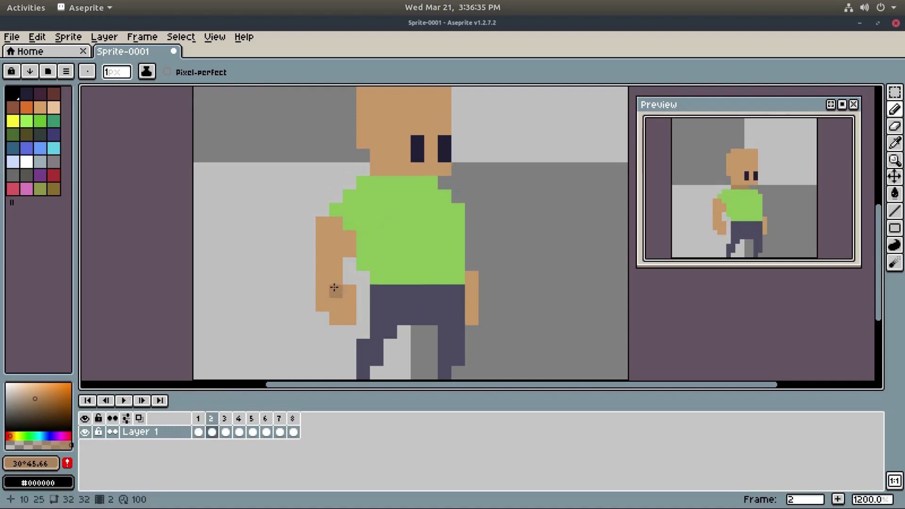
key("ctrl+z")
key("ctrl+z")
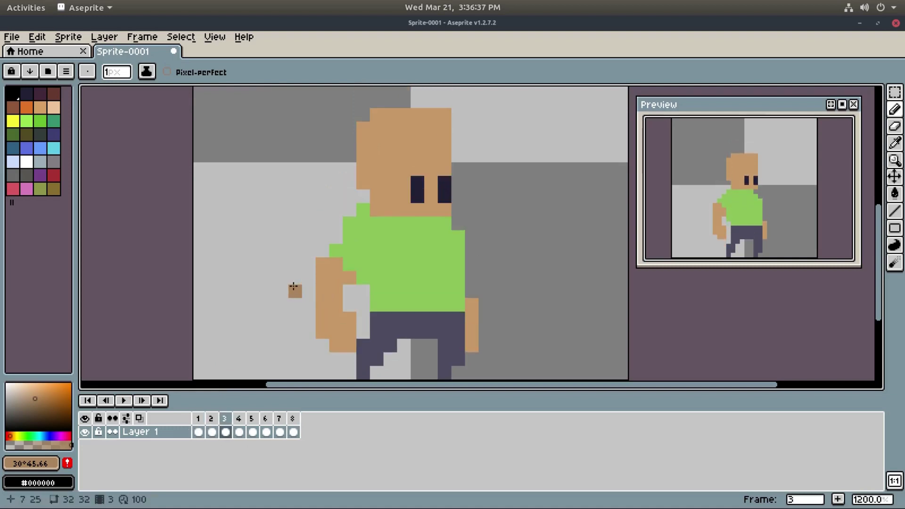
key("m")
left_click_drag(302, 298, 349, 308)
left_click(189, 38)
left_click(195, 65)
Step back and forth between frame 5 and its neighbouring frames to compare the rear arm's position
key("Right")
key("Right")
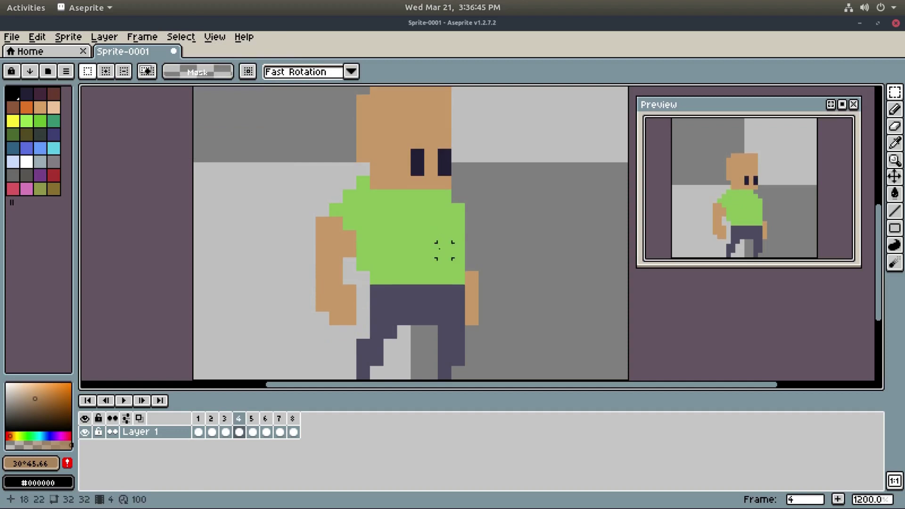
key("Right")
key("Left")
key("Left")
key("Right")
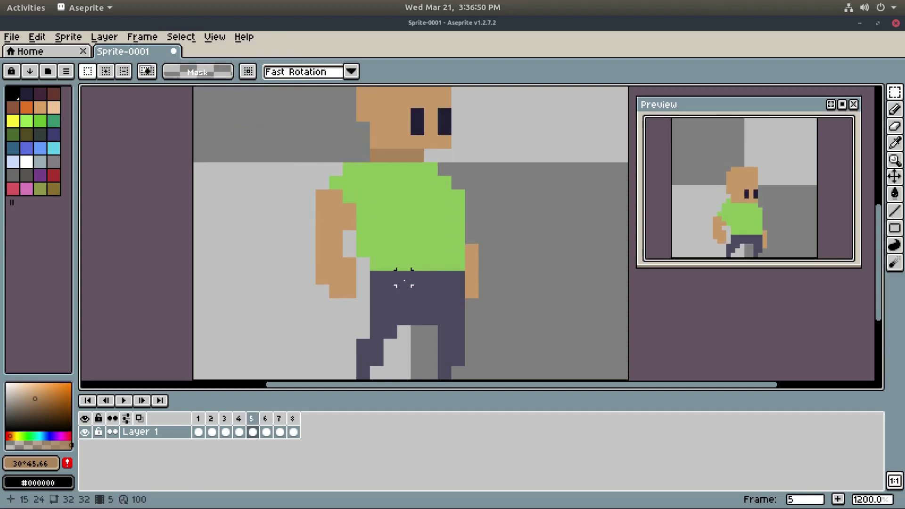
key("Left")
key("Right")
key("Left")
key("Left")
key("Right")
key("Right")
key("Right")
key("Left")
key("Left")
On frame 5, try moving the rear arm's forearm and hand up one pixel and nudging them sideways, and deselect
left_click_drag(315, 244, 371, 298)
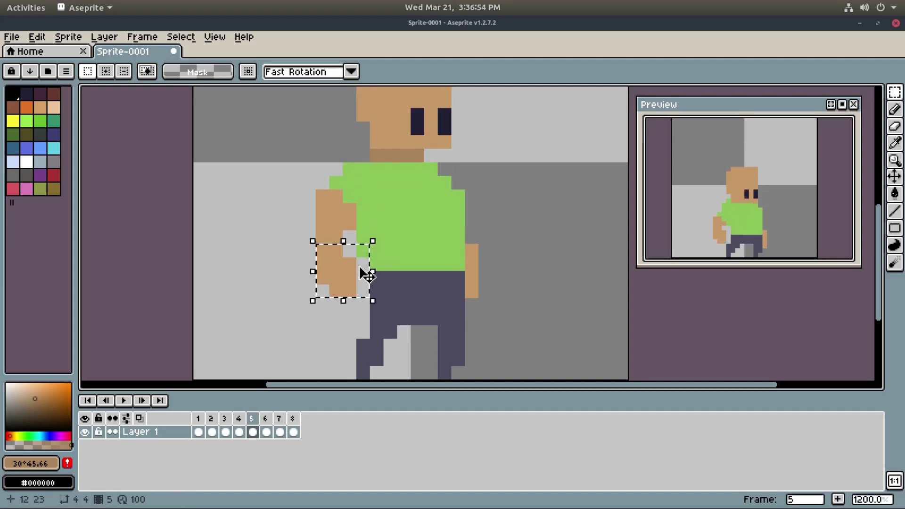
left_click(282, 223)
left_click_drag(310, 251, 350, 291)
left_click_drag(371, 228, 361, 280)
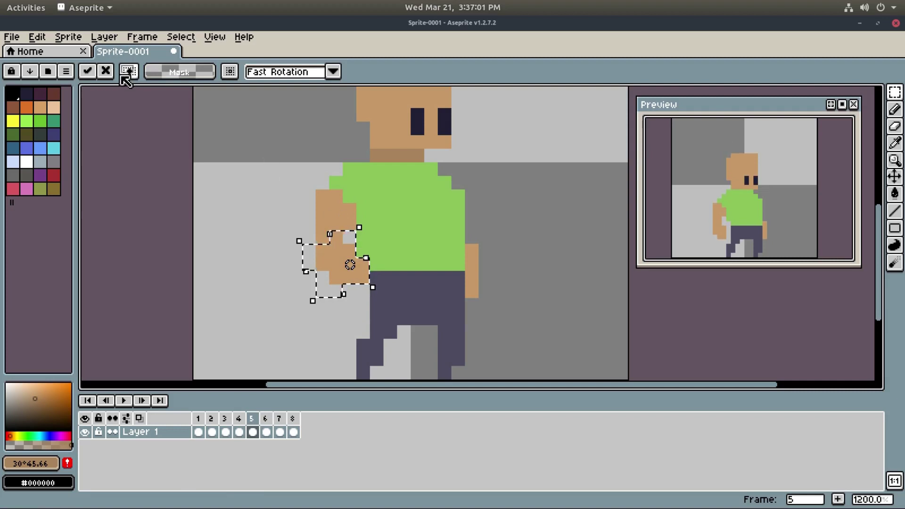
key("Left")
key("Right")
key("Left")
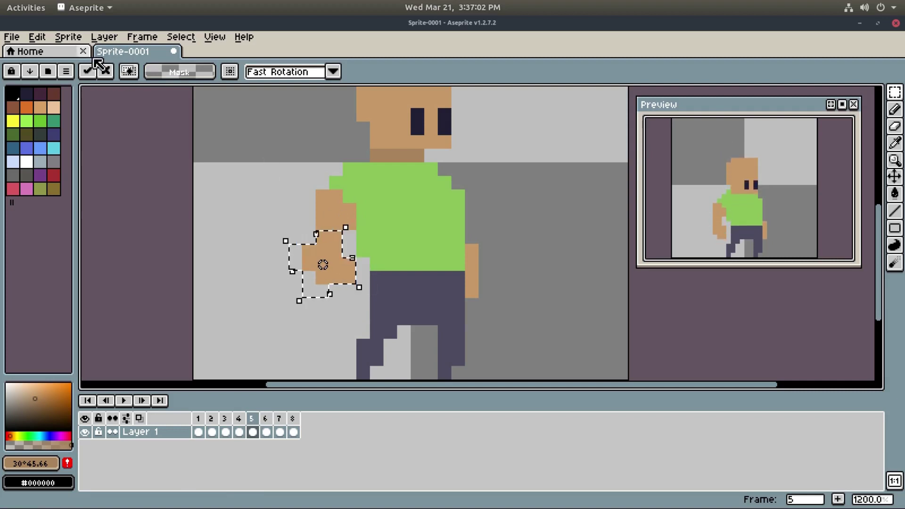
left_click(69, 37)
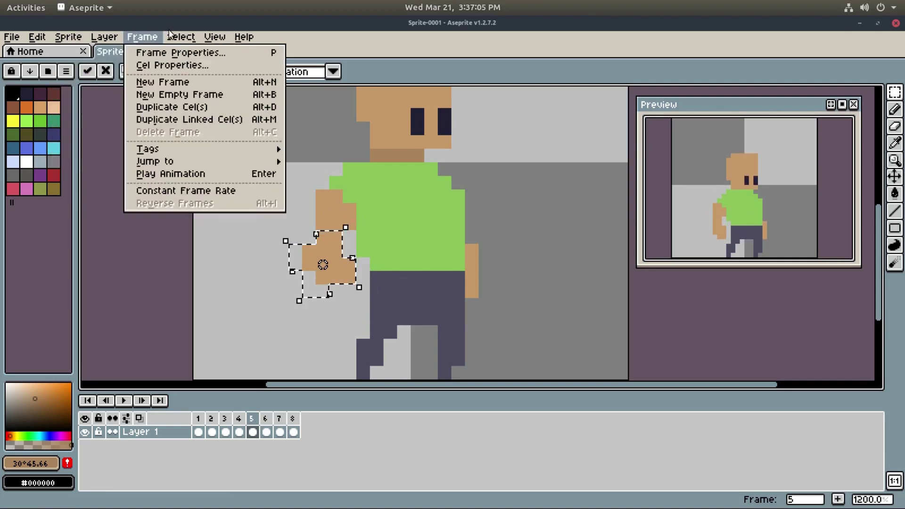
left_click(472, 170)
key("Right")
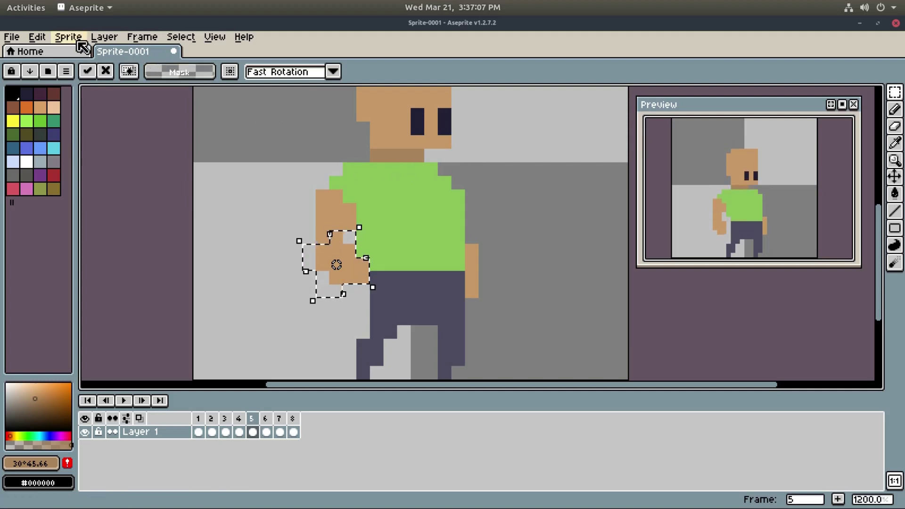
left_click(180, 36)
left_click(189, 67)
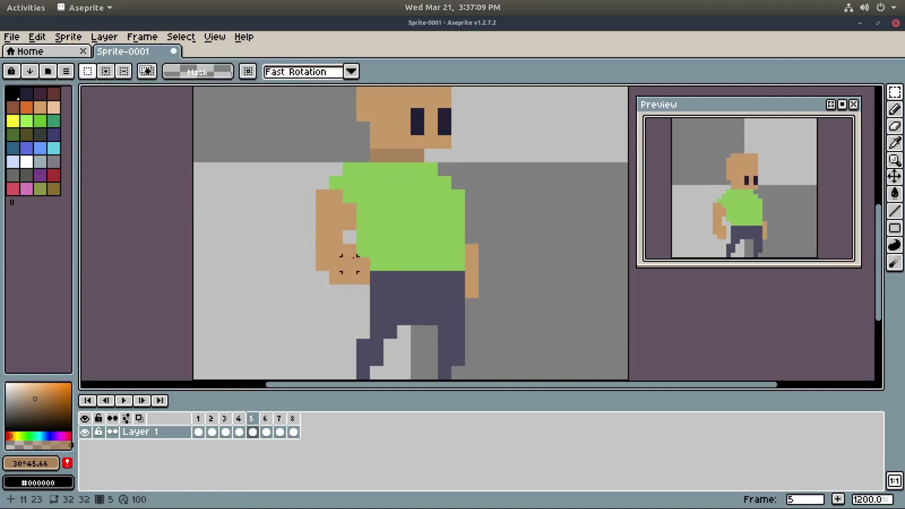
Sample the arm's skin colour, #c89969, and repaint the missing pixels at the lower edge of the rear hand on frame 5
key("b")
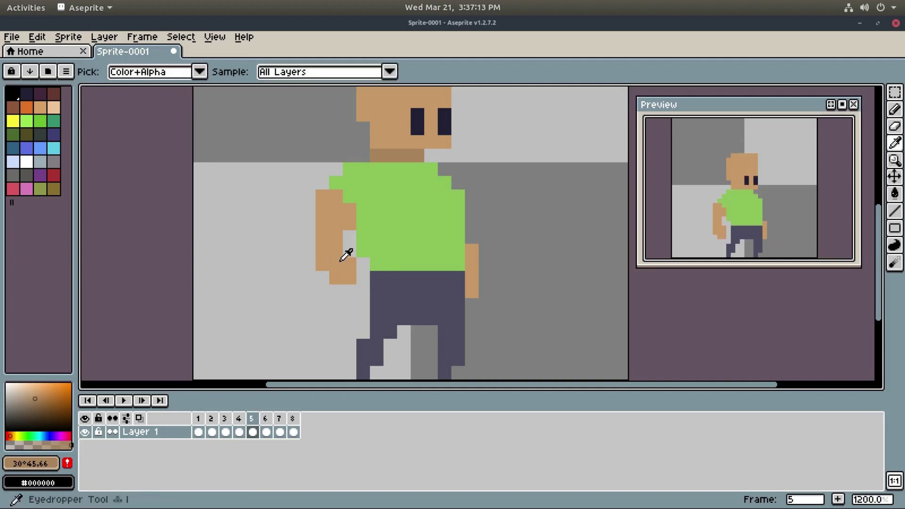
left_click(335, 276, "alt")
left_click(328, 275)
left_click(350, 291)
left_click(341, 290)
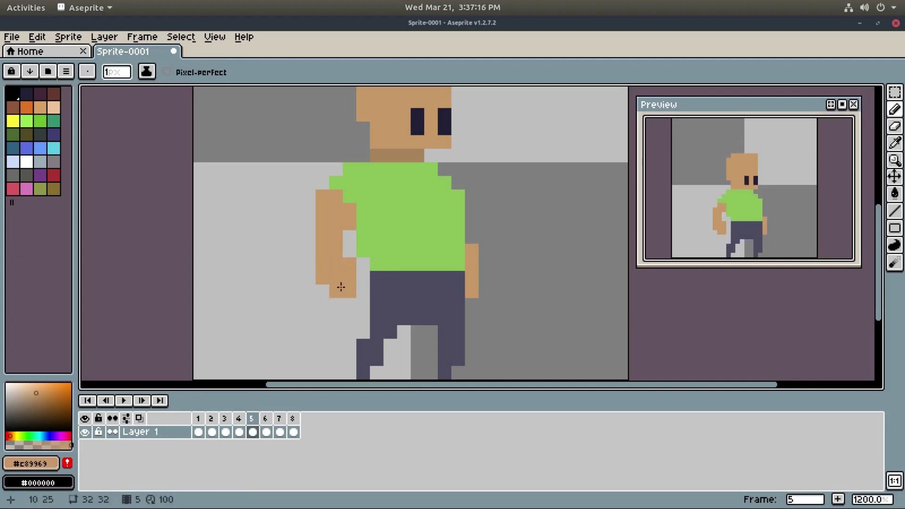
Flip repeatedly between frames 3 to 8 to compare how the arms follow the body, focusing on frames 4 and 5
key("Left")
key("Right")
key("Left")
key("Right")
key("Right")
key("Left")
key("Left")
key("Right")
key("Right")
key("Right")
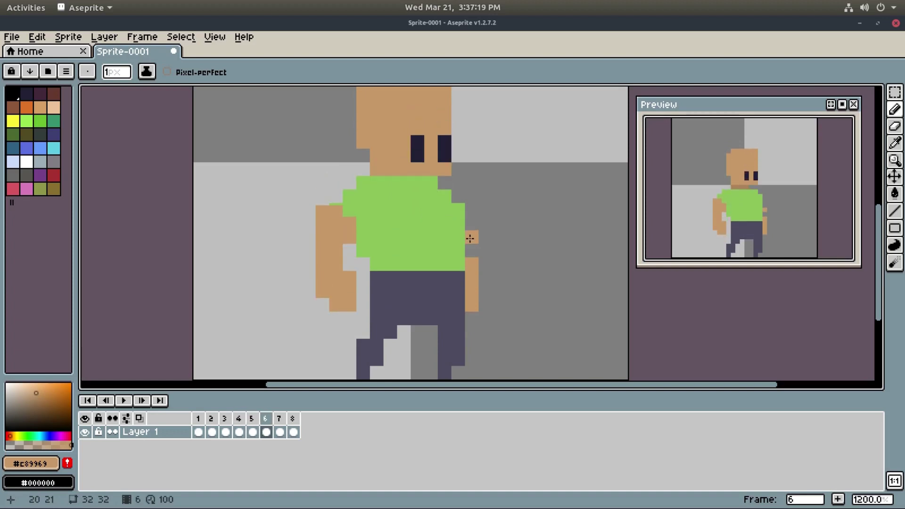
key("Right")
key("Right")
key("Left")
key("Left")
key("Left")
key("Left")
key("Left")
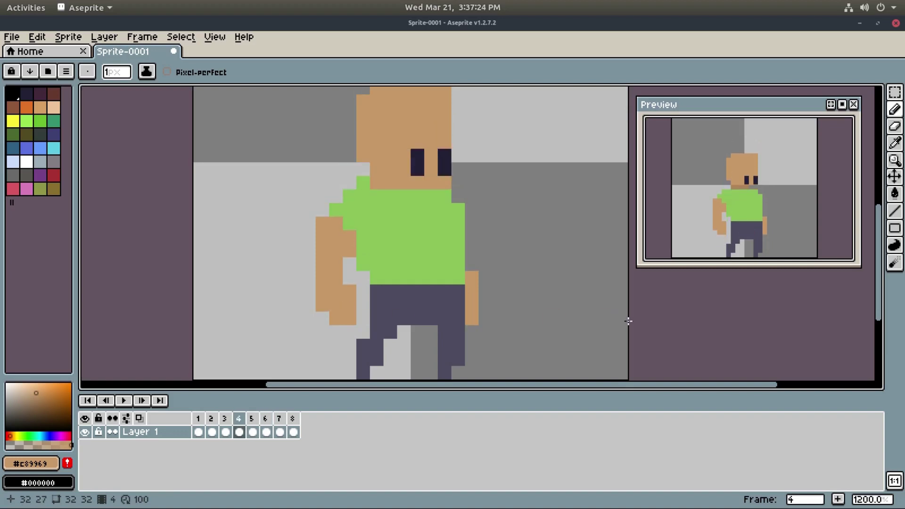
key("Left")
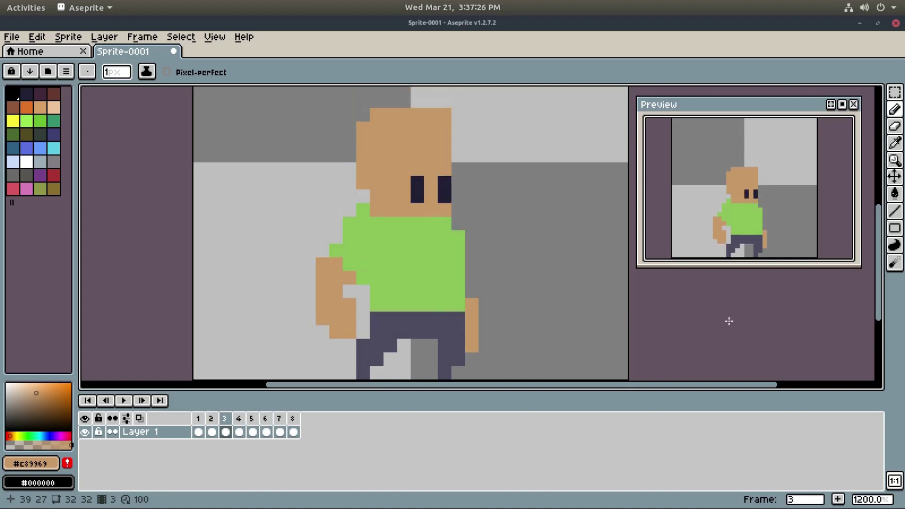
key("Right")
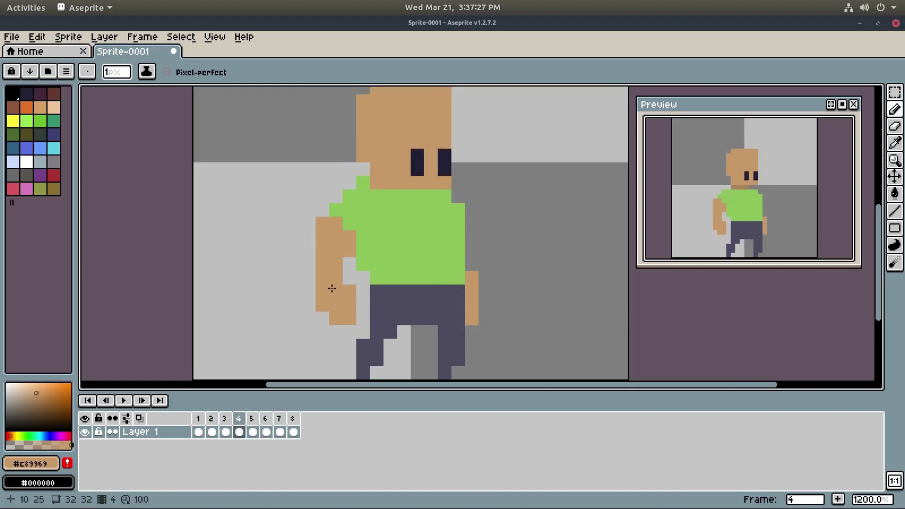
key("Right")
key("Left")
key("Right")
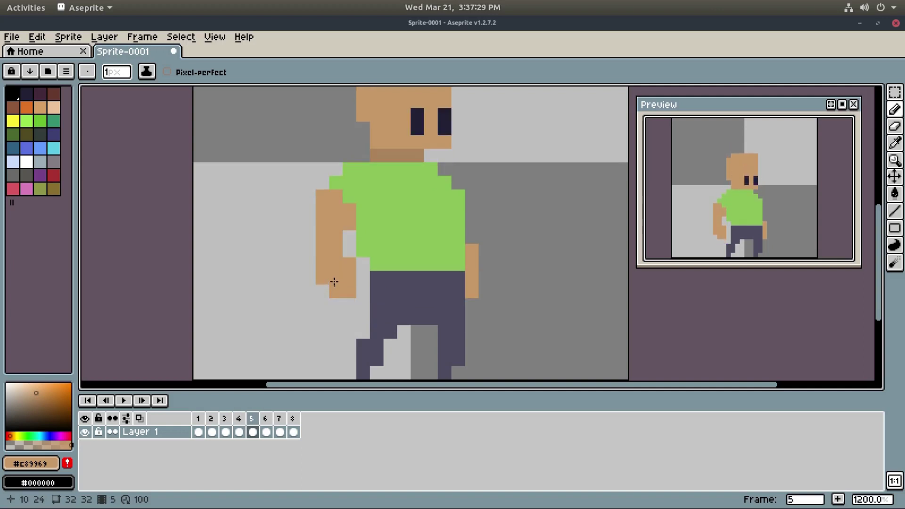
On frame 5, move the lower part of the rear arm down one pixel and fill the resulting gap with #c89969
key("m")
mouse_move(313, 241)
left_mouse_down()
mouse_move(360, 301)
mouse_move(343, 298)
left_mouse_up()
left_click(181, 37)
left_click(196, 64)
key("b")
left_click(330, 250)
left_click(602, 215)
key("ctrl+z")
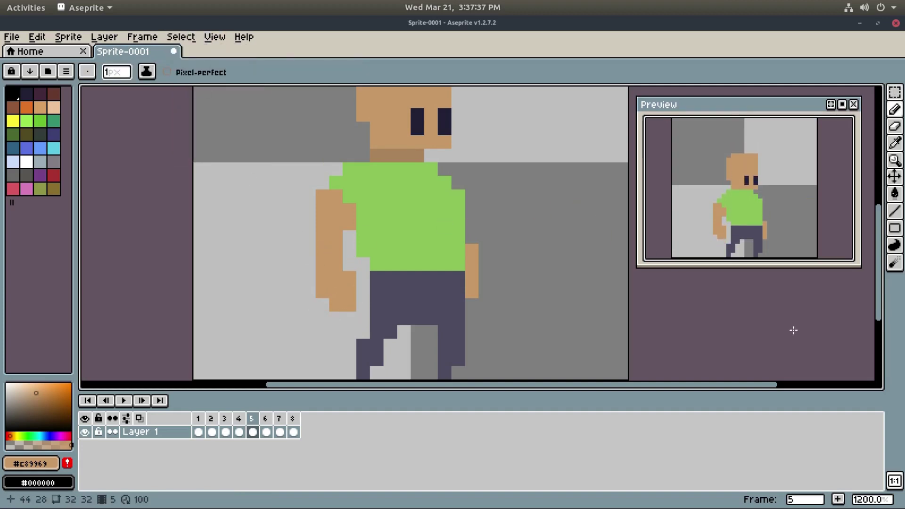
left_click(474, 212)
Compare the arm poses on frames 3 and 4 and examine the whole character at a smaller scale
key("Left")
key("Left")
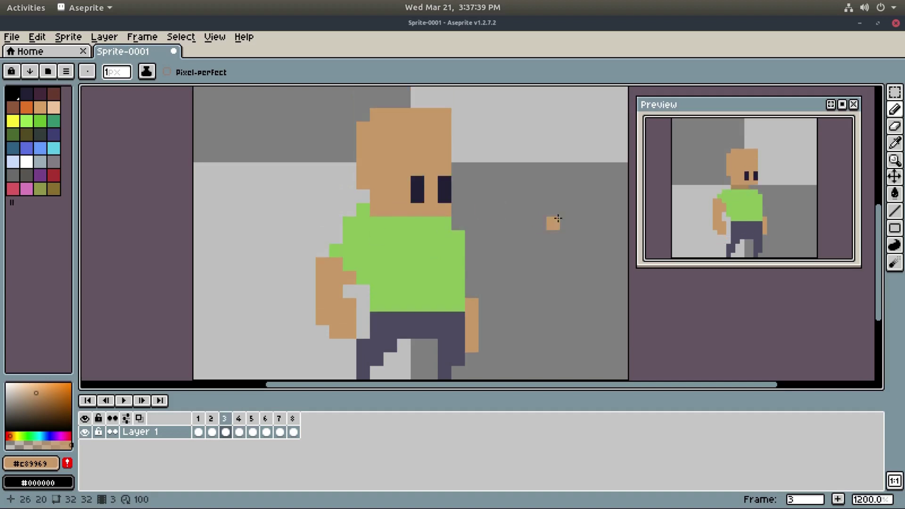
key("Right")
scroll(574, 259, "down", 3)
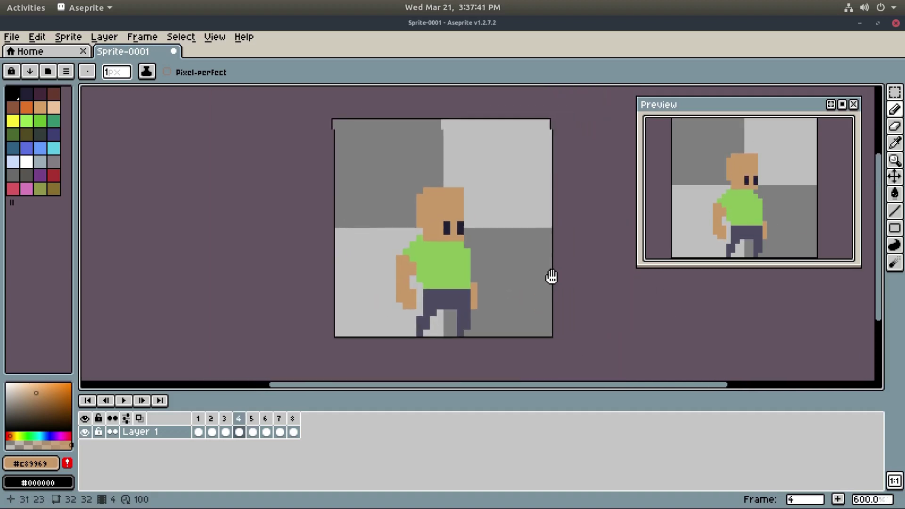
left_click_drag(699, 313, 756, 334)
scroll(667, 331, "up", 1)
scroll(756, 333, "down", 1)
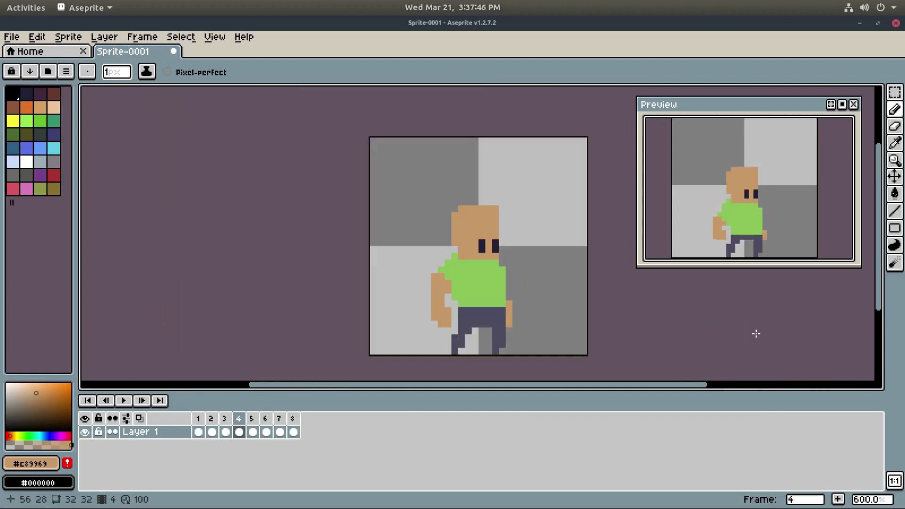
scroll(712, 333, "up", 1)
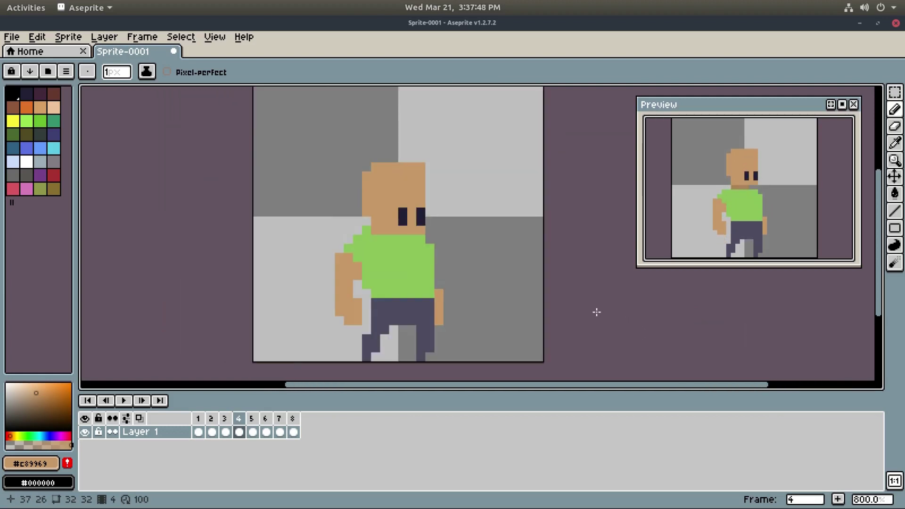